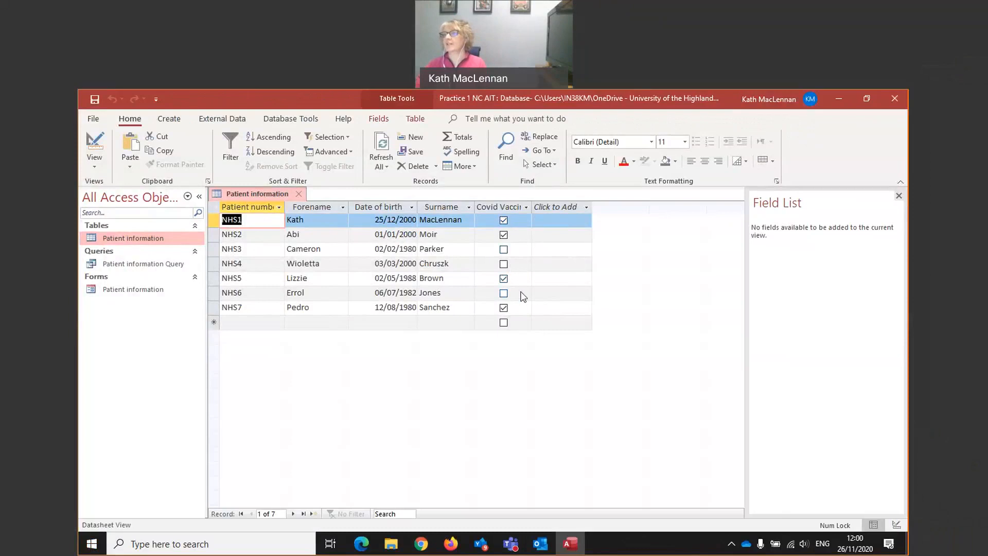
- Open the Patient information Query and compare its records with the Patient information table's Covid Vaccine entries
click(123, 265)
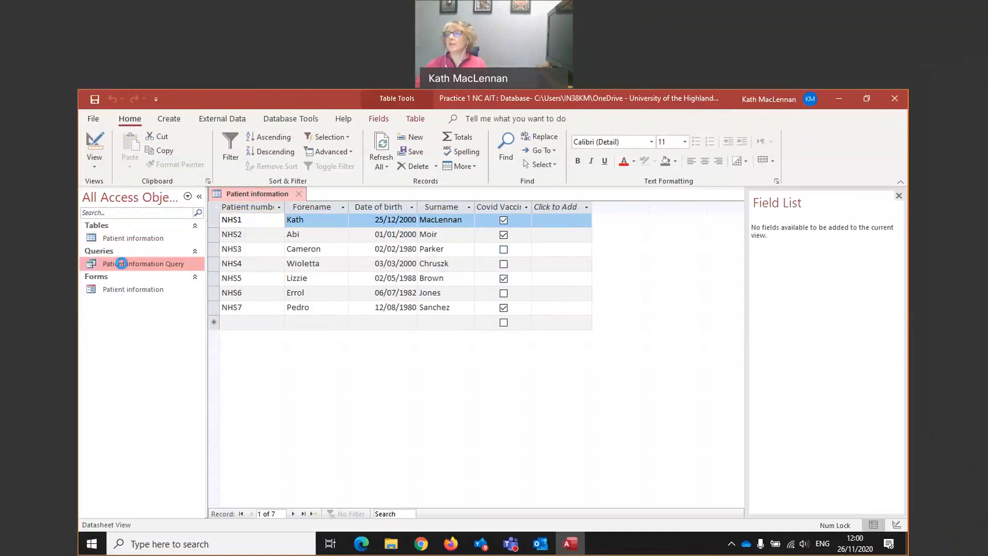
double_click(121, 266)
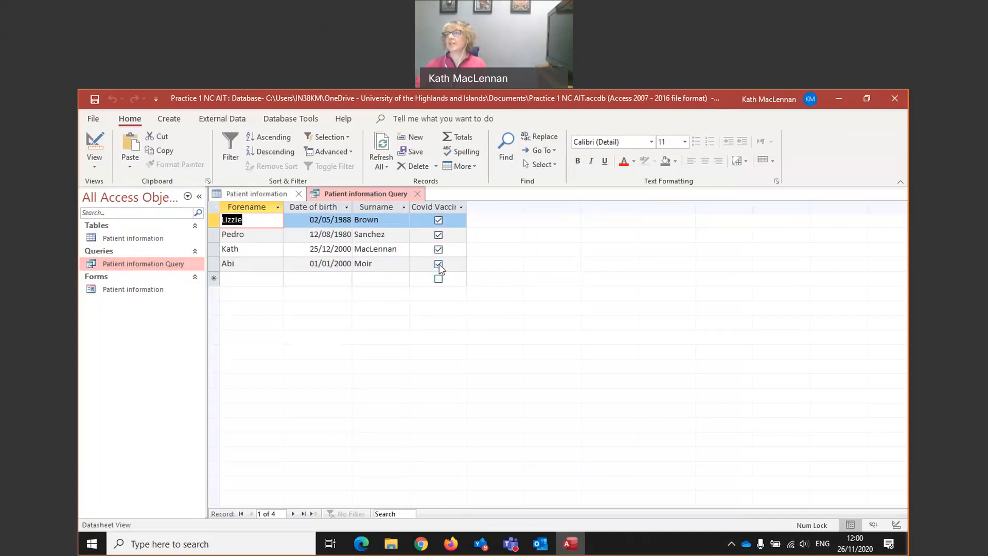
double_click(146, 238)
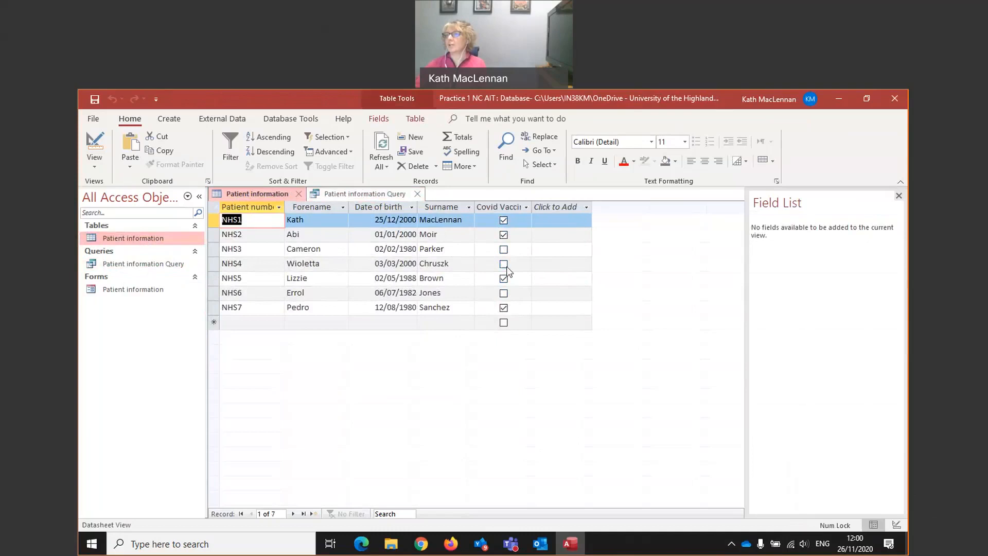
double_click(149, 265)
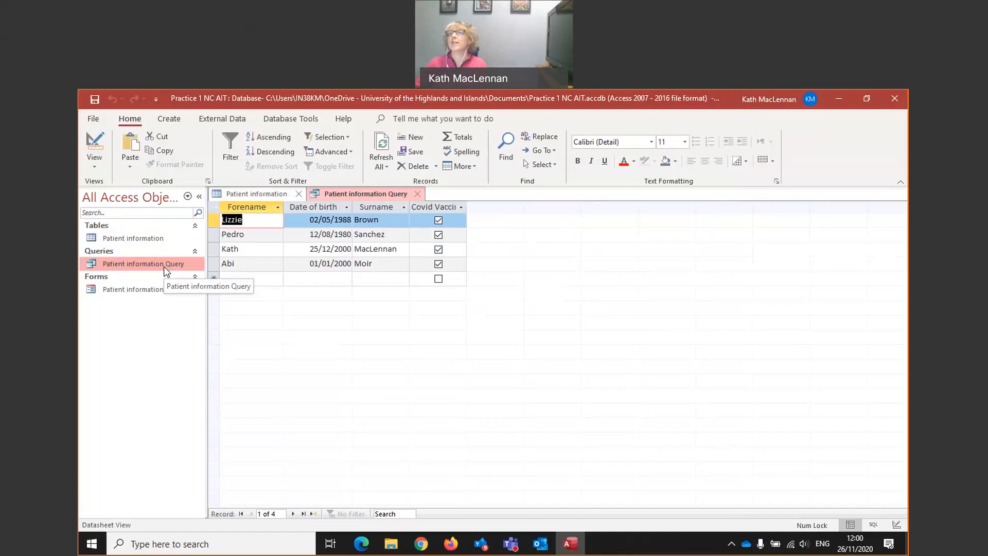
- Start the Report Wizard with the Patient information Query as the report's data source
click(171, 119)
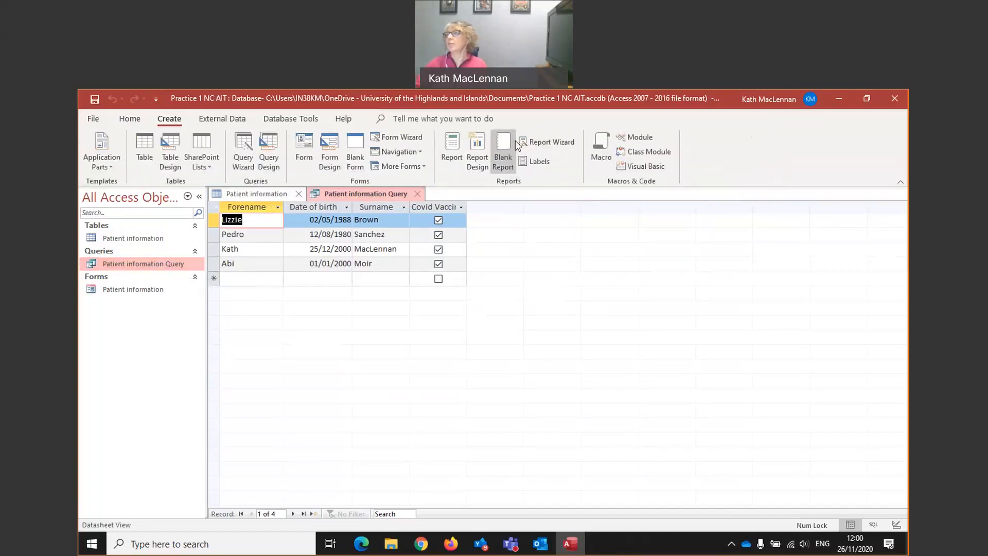
click(545, 147)
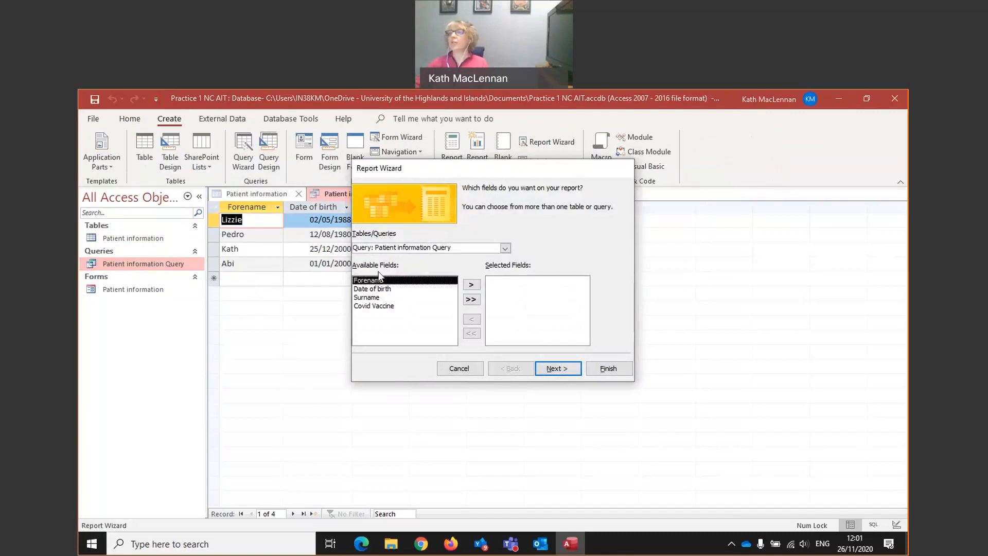
click(505, 249)
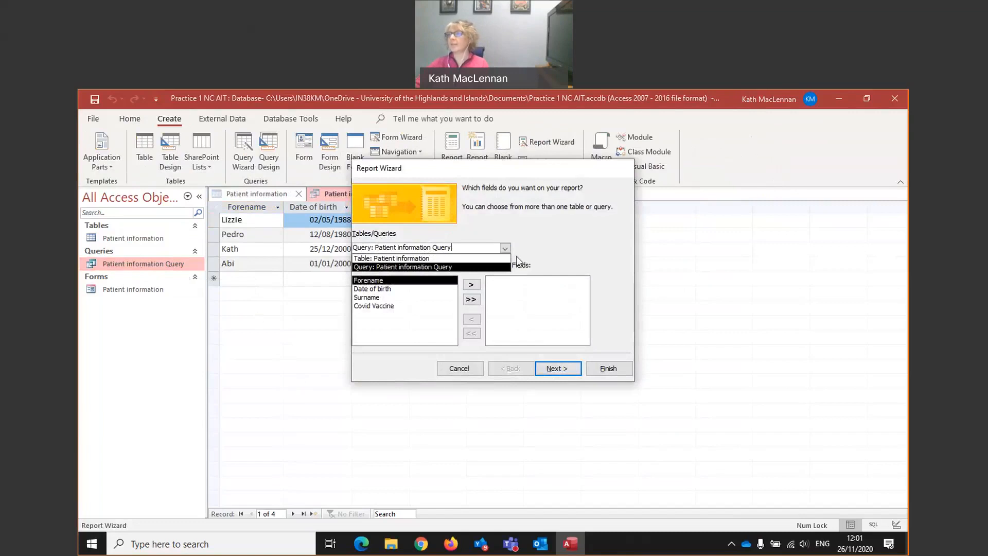
click(423, 264)
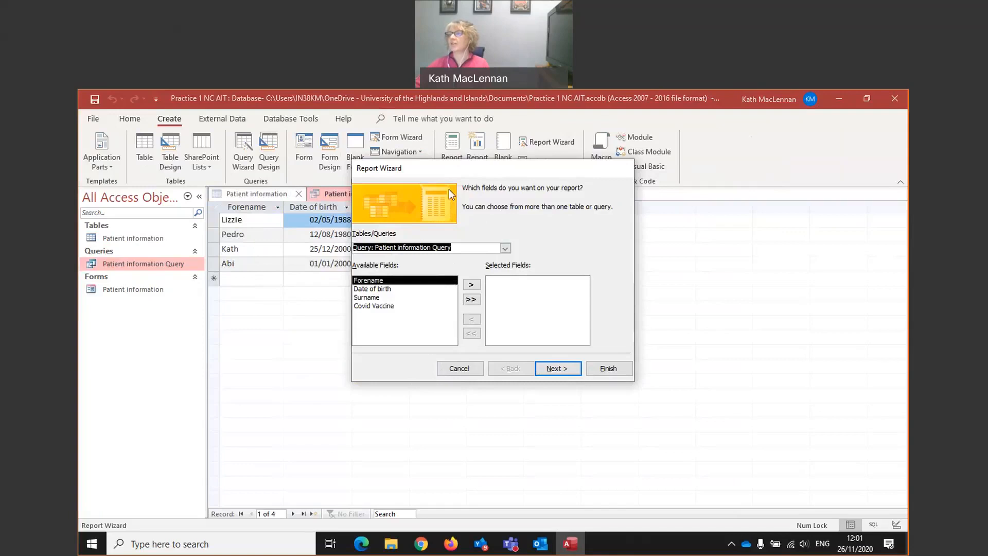
- Include all the query's fields in the report, ordered Forename, Surname, Date of birth, Covid Vaccine, and continue to grouping
drag(442, 170, 385, 280)
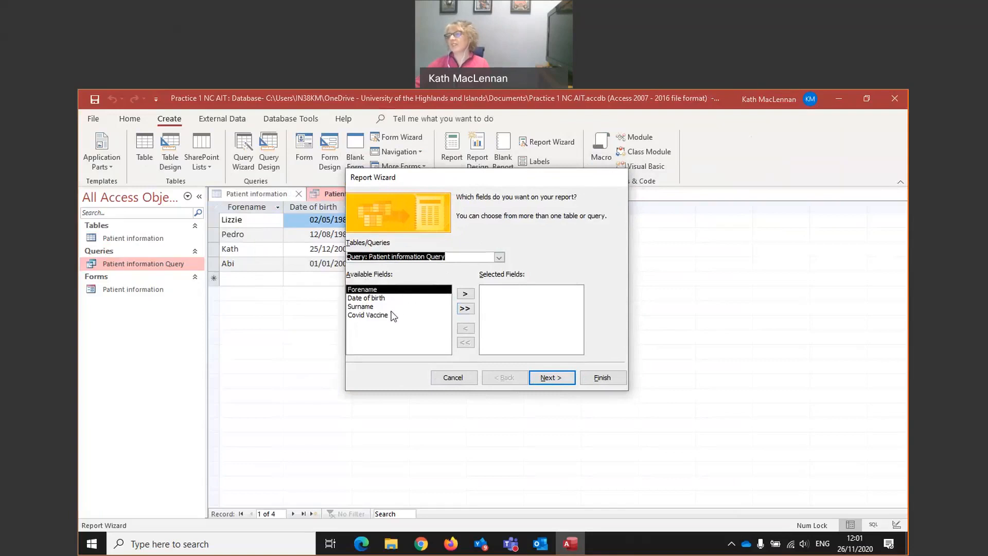
click(465, 309)
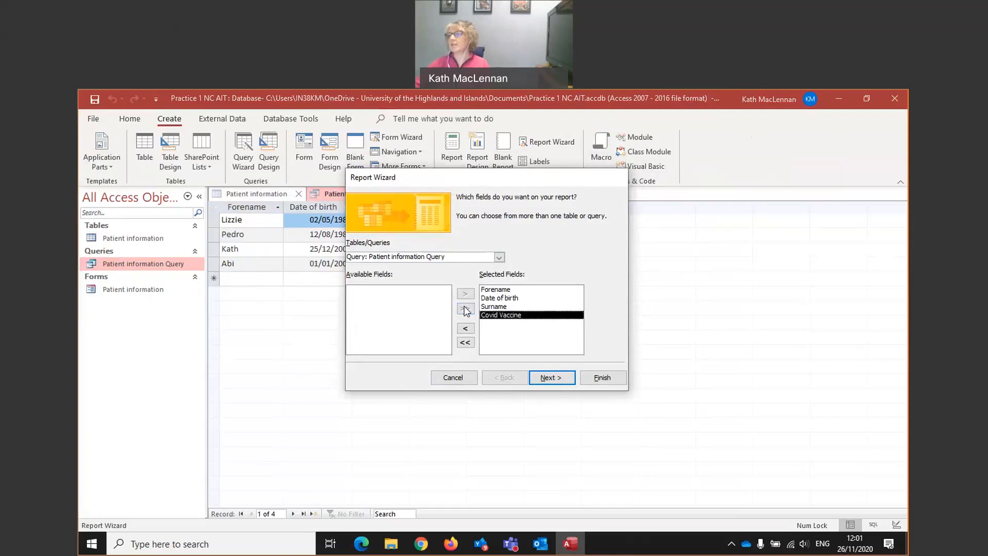
click(493, 299)
click(466, 328)
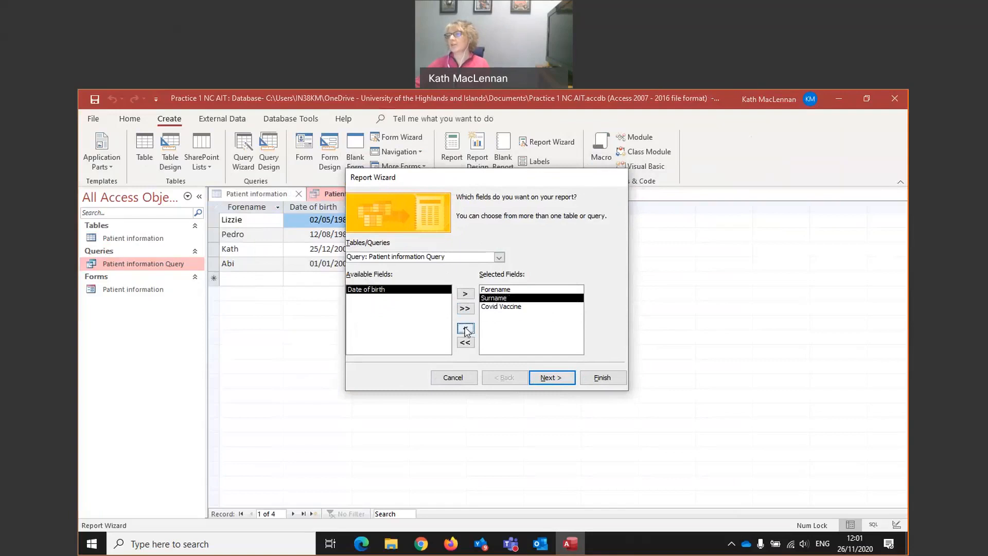
click(465, 293)
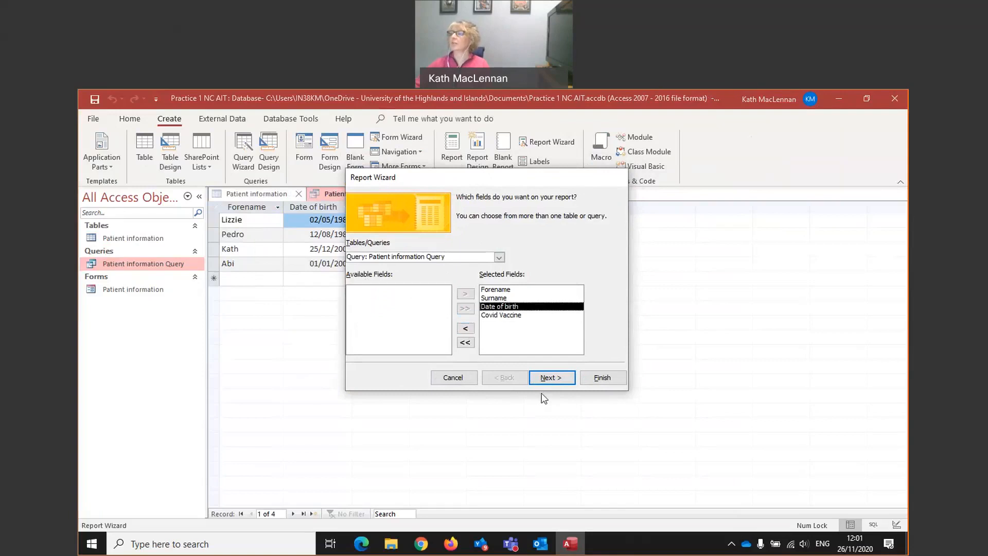
click(552, 378)
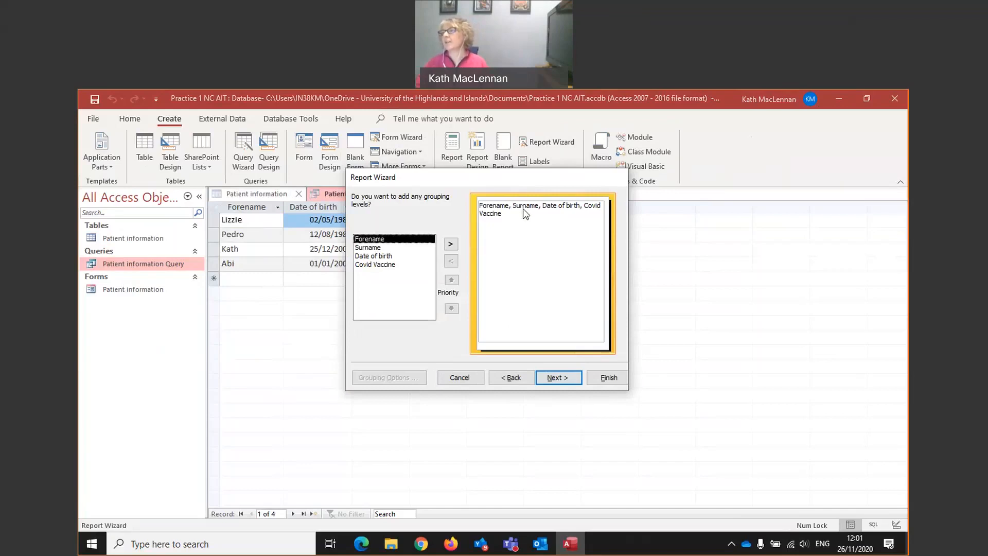
- Try Surname as a grouping level for the report and remove it again
click(371, 247)
click(451, 244)
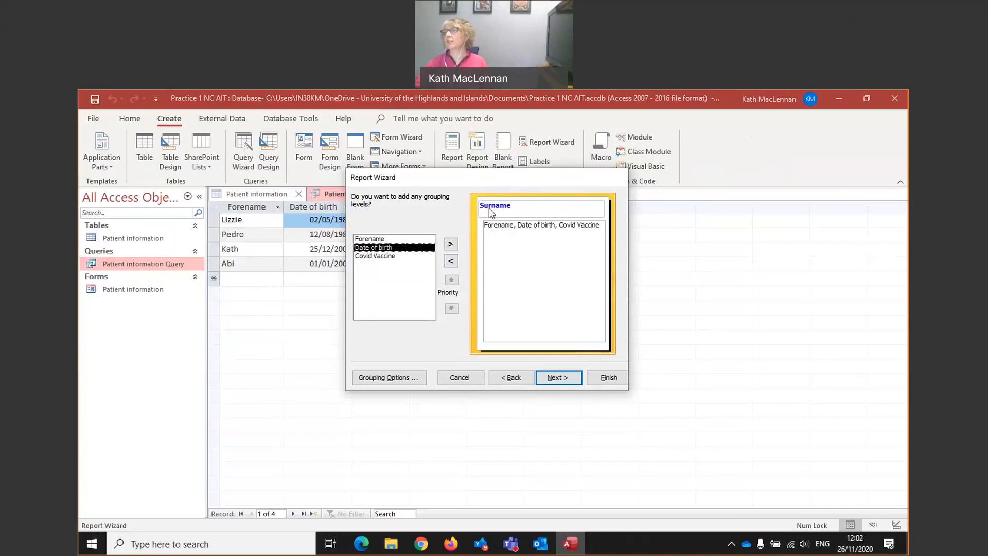
click(451, 261)
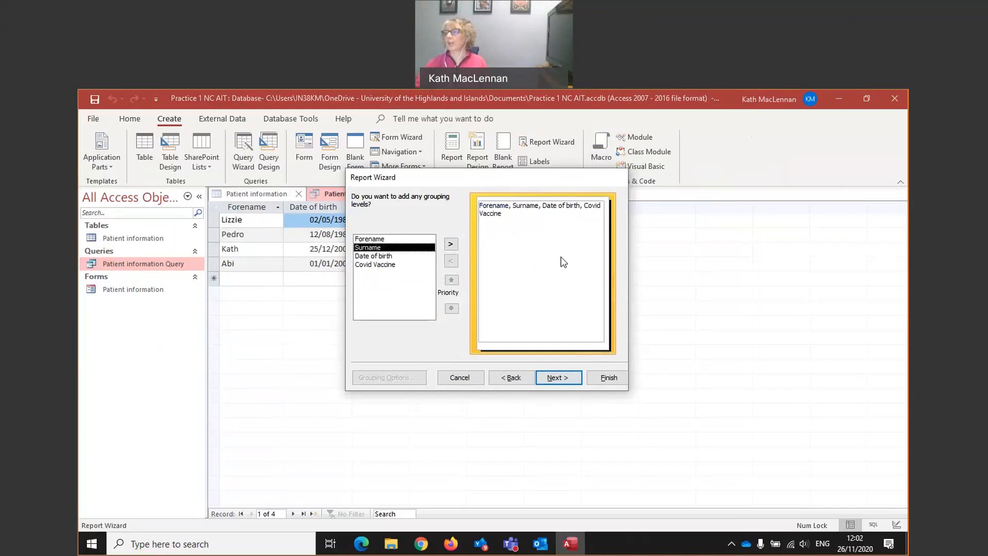
click(451, 245)
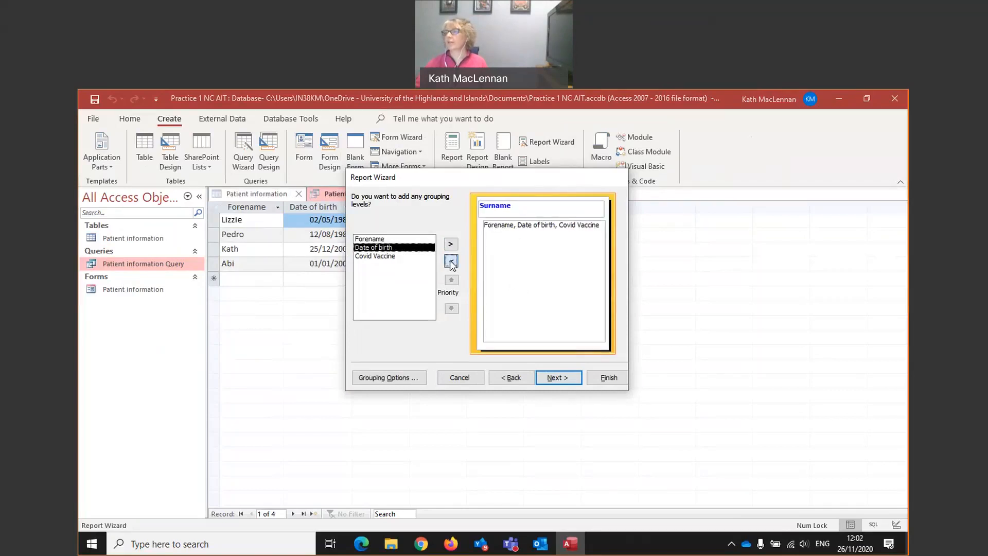
click(451, 261)
- Proceed without grouping levels and sort the report's records by Surname in ascending order
click(558, 377)
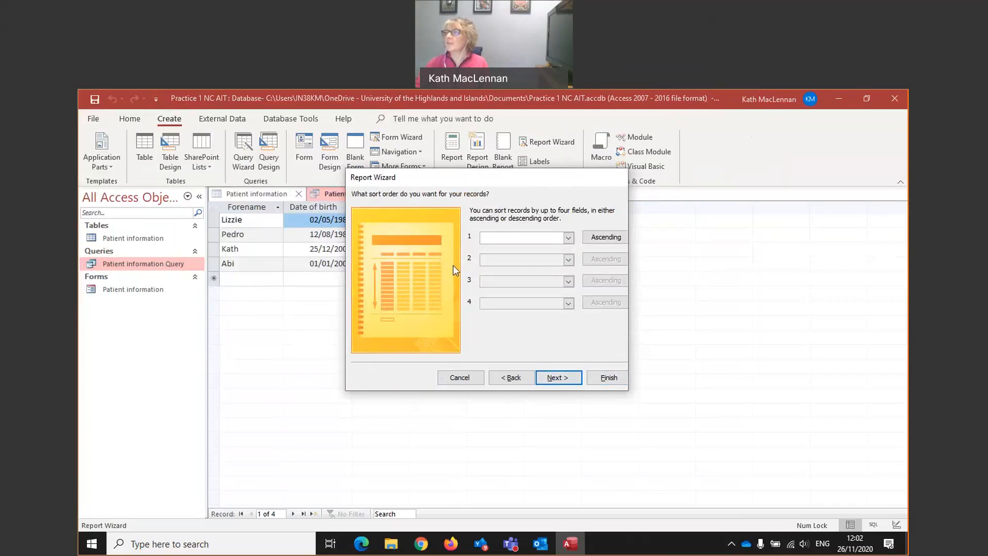
click(569, 238)
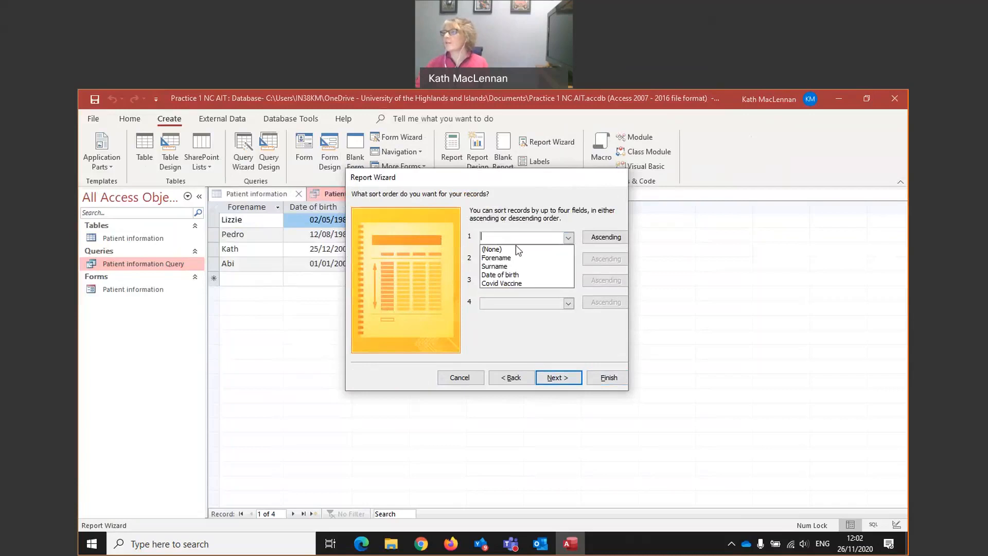
click(498, 266)
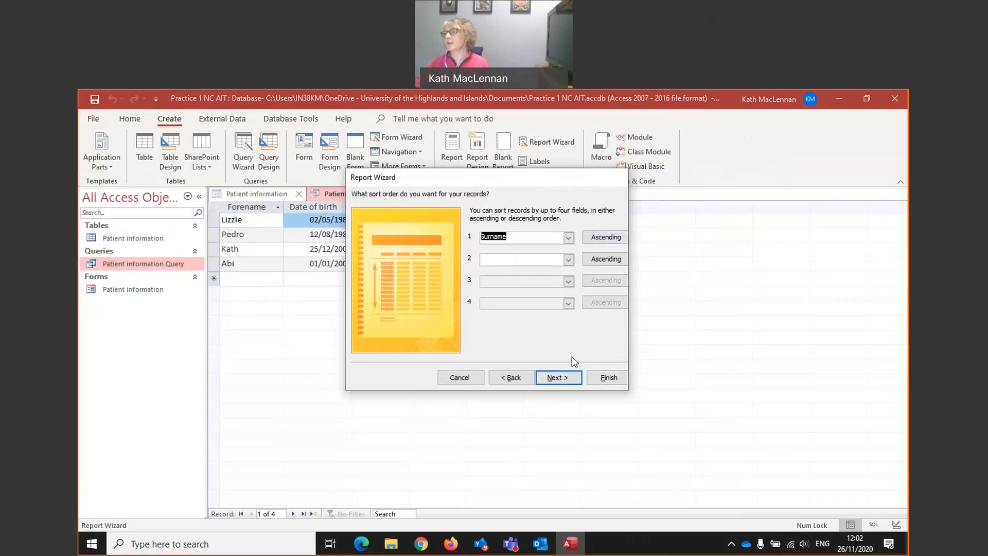
click(567, 384)
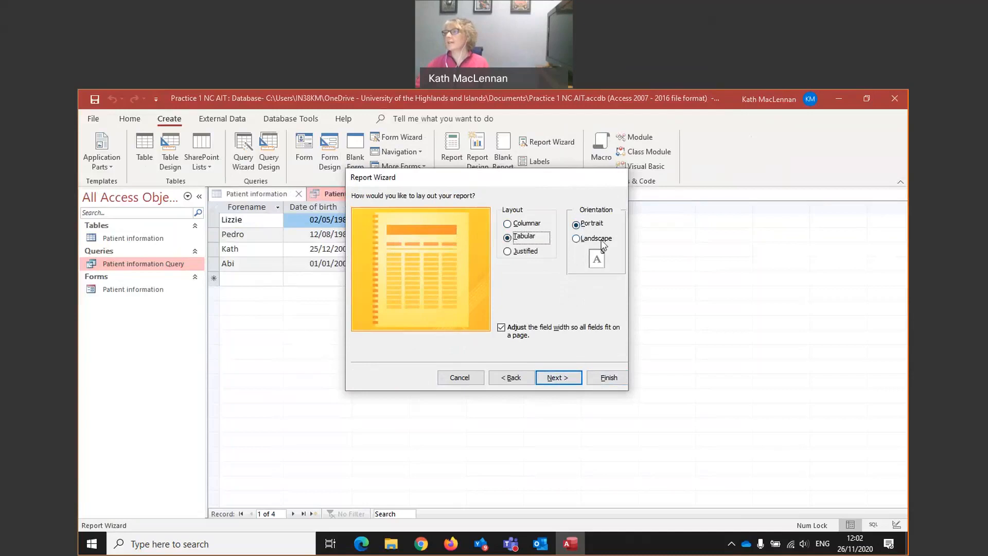
- Set the report to landscape orientation and, after comparing the columnar and justified previews, keep the tabular layout
click(576, 239)
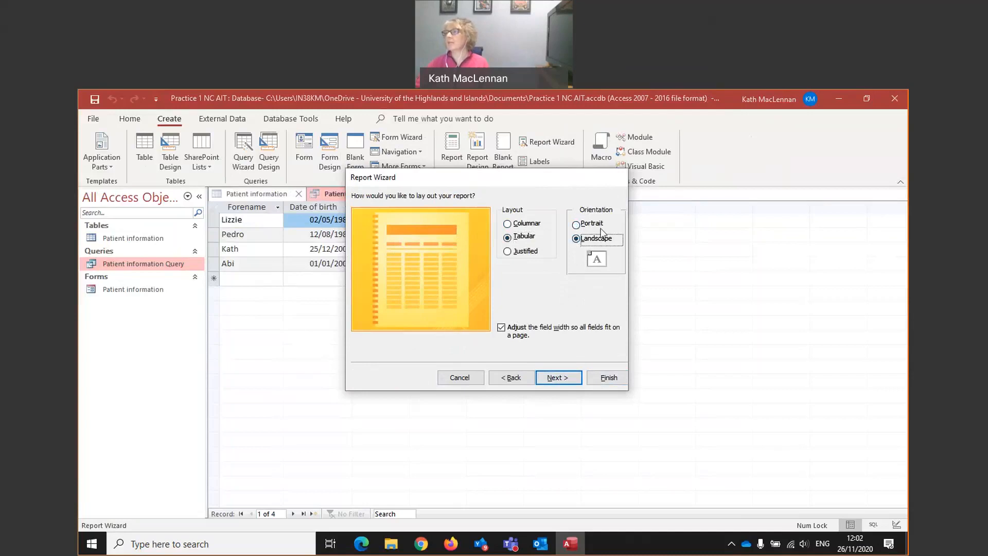
click(508, 225)
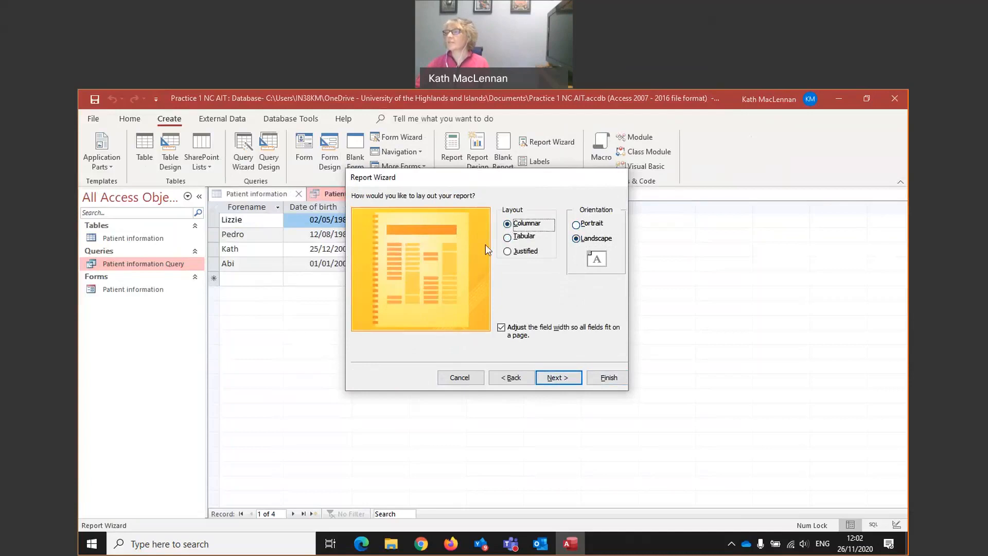
click(523, 236)
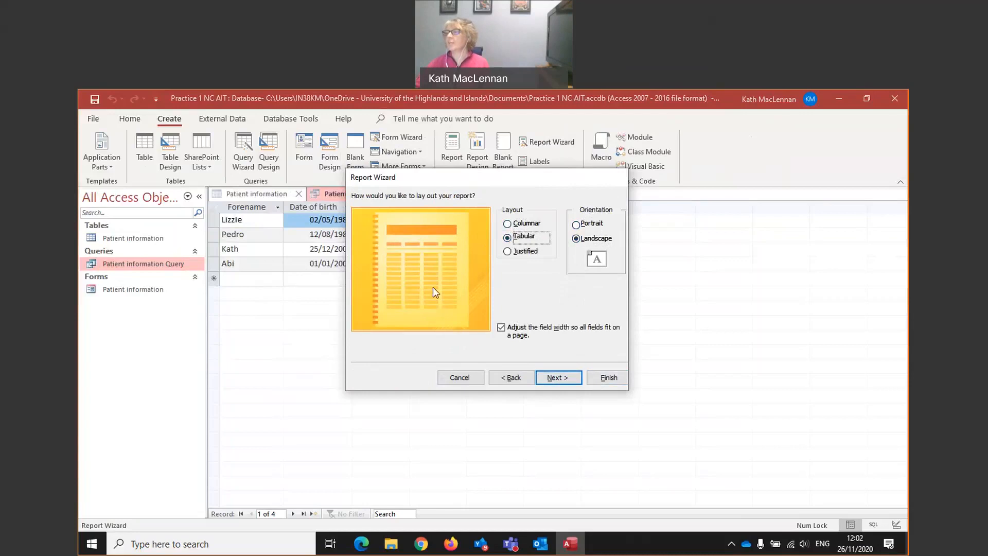
click(508, 252)
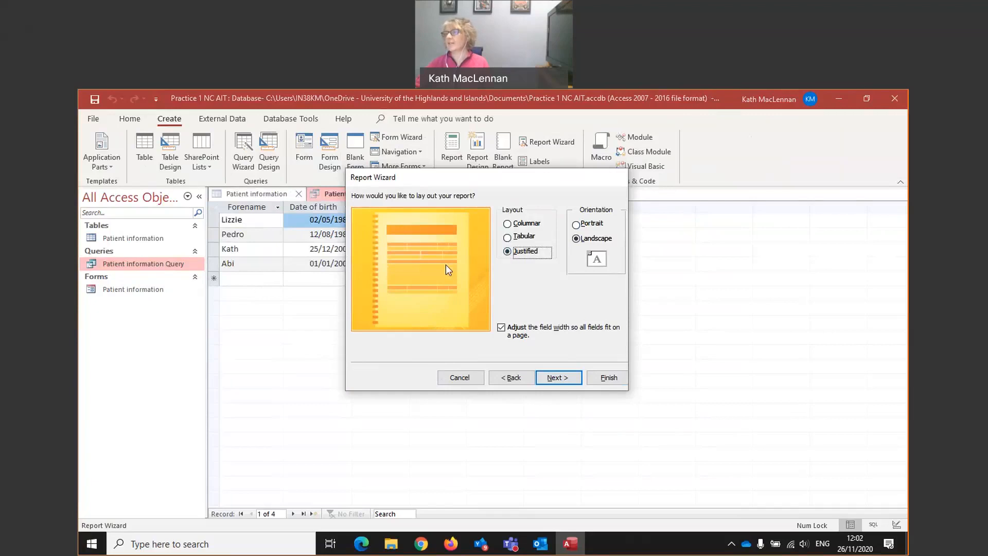
click(530, 238)
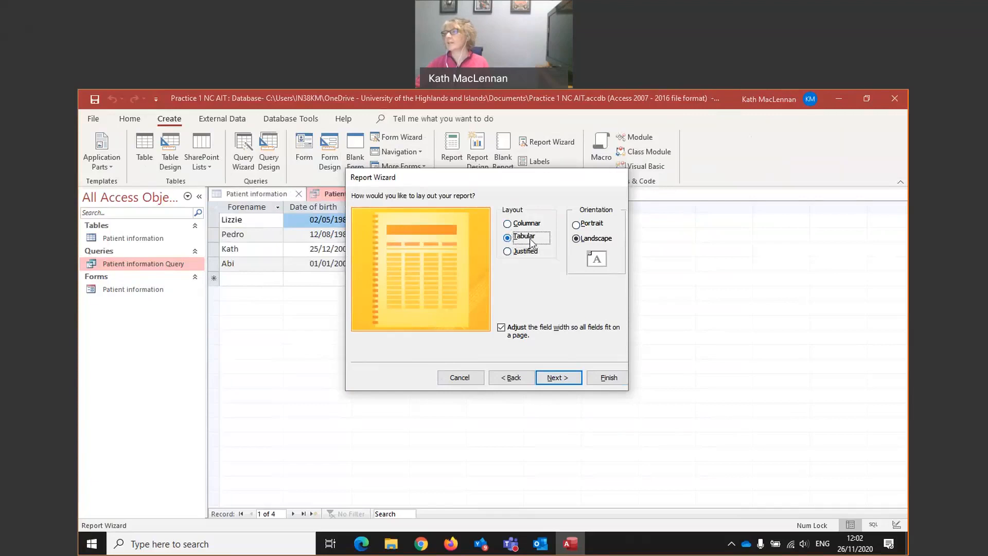
click(560, 377)
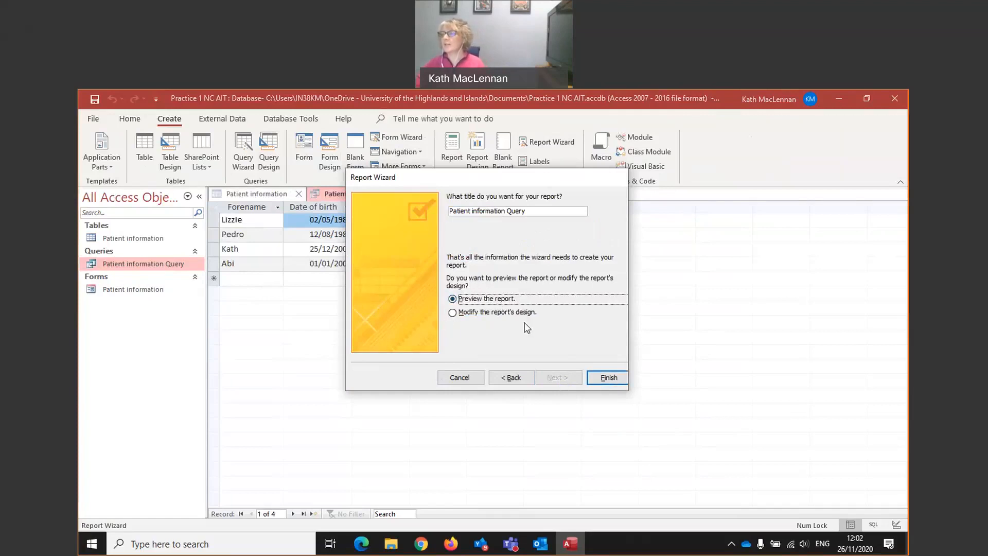
- Title the report "Patient information Report - Covid Vaccine" and finish the wizard with the option to modify the report's design
click(454, 314)
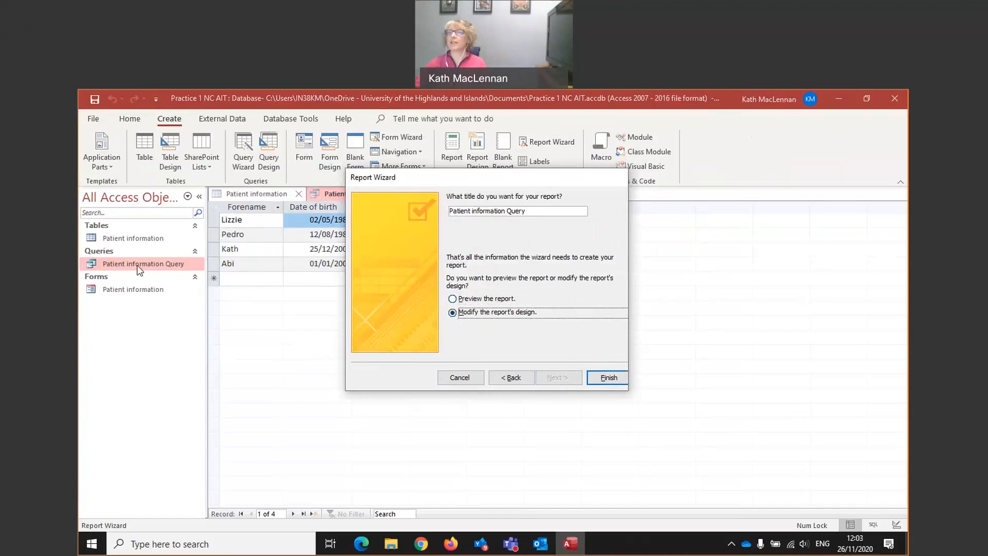
click(541, 213)
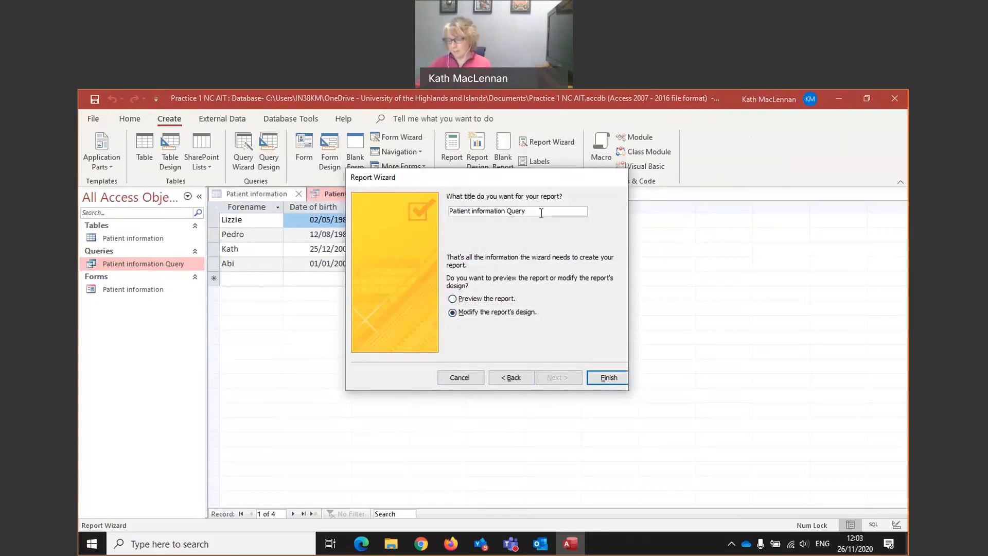
key(BackSpace)
key(BackSpace)
key(BackSpace)
key(BackSpace)
key(BackSpace)
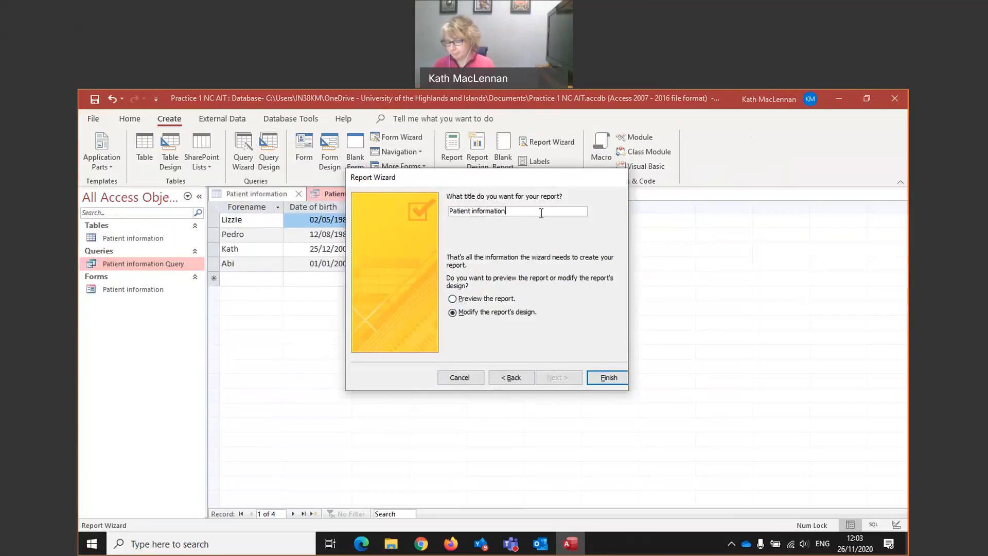
text(ort )
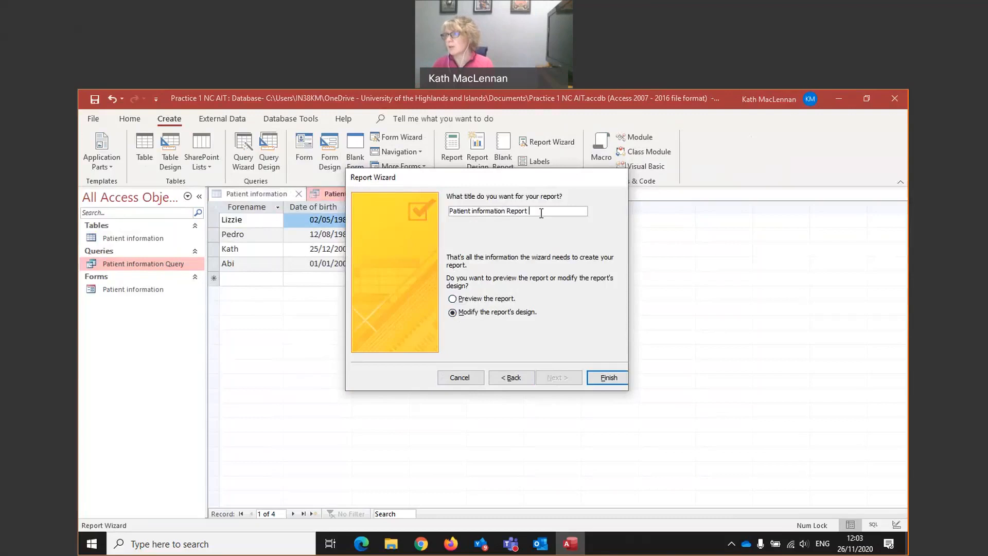
text(- Comd Vaccine)
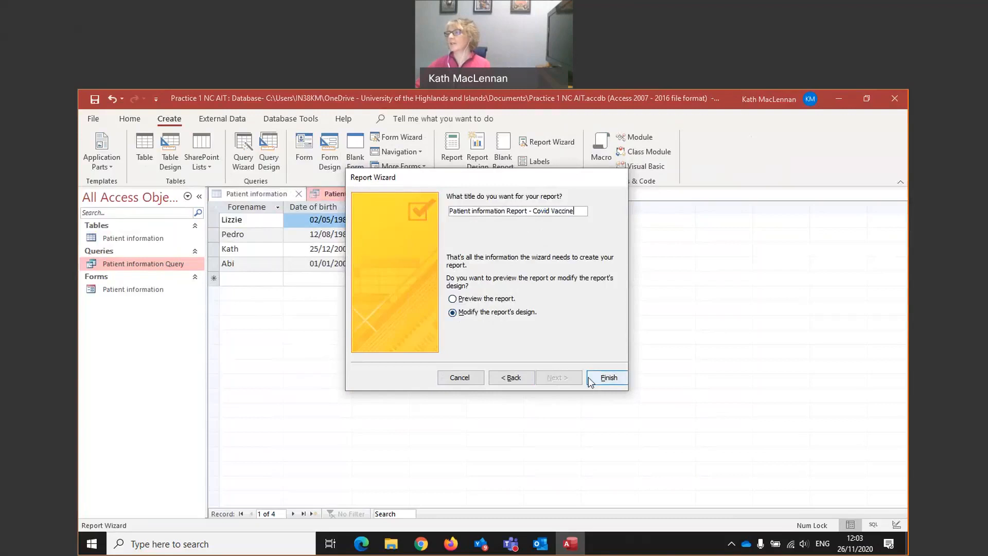
click(608, 378)
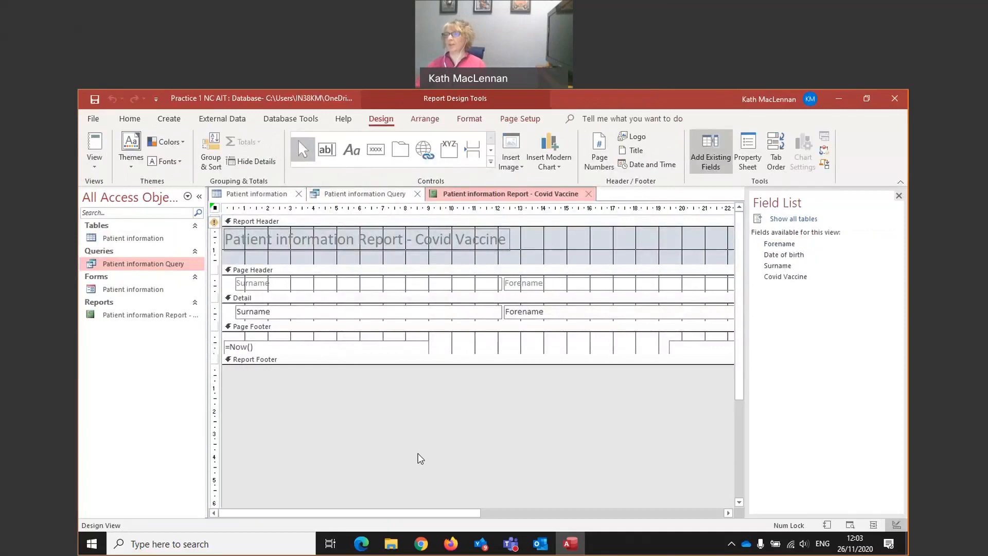
- Keep the report in Design View and select its Report Header section
click(92, 166)
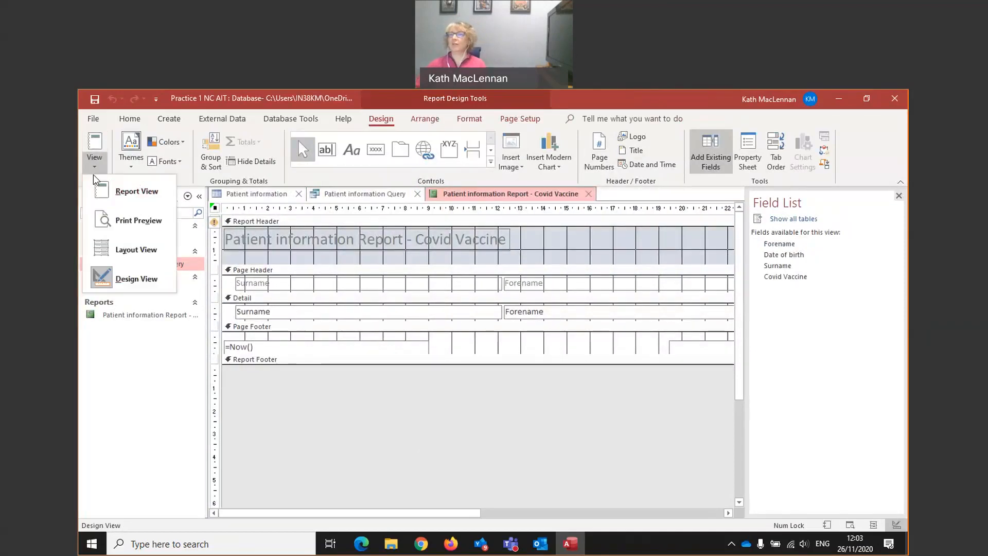
click(123, 279)
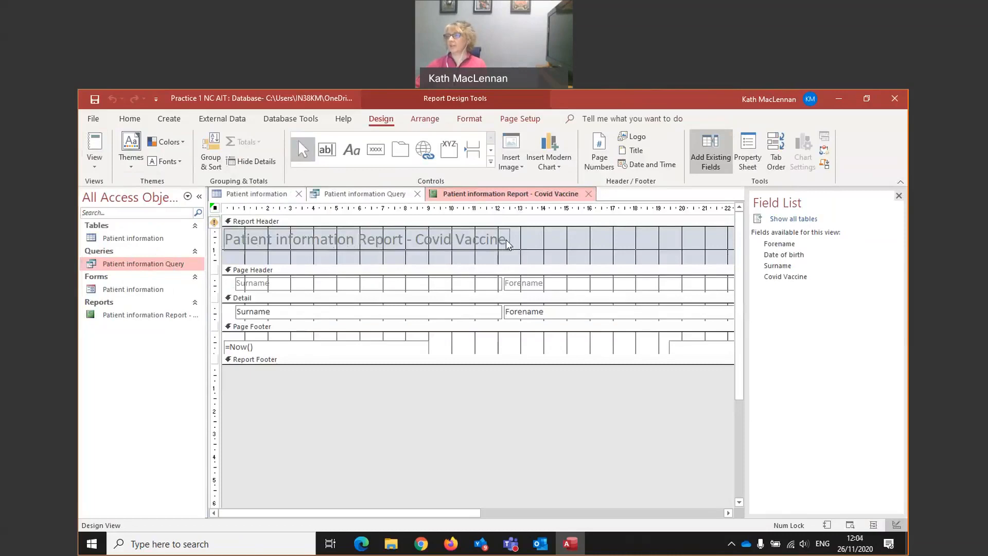
click(560, 242)
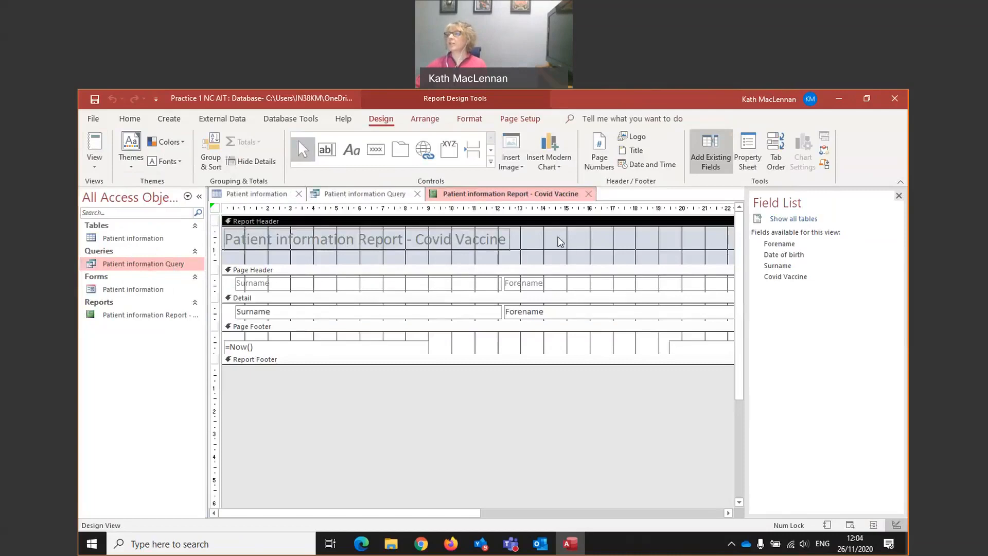
- Add a label about 7 cm wide to the right of the title in the Report Header and enter the author's full name
click(352, 149)
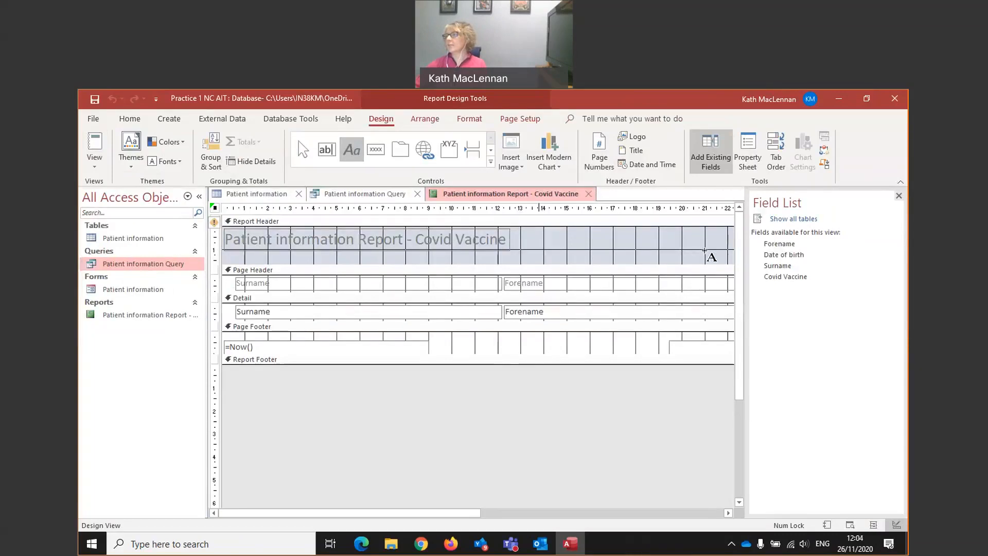
drag(705, 249, 540, 234)
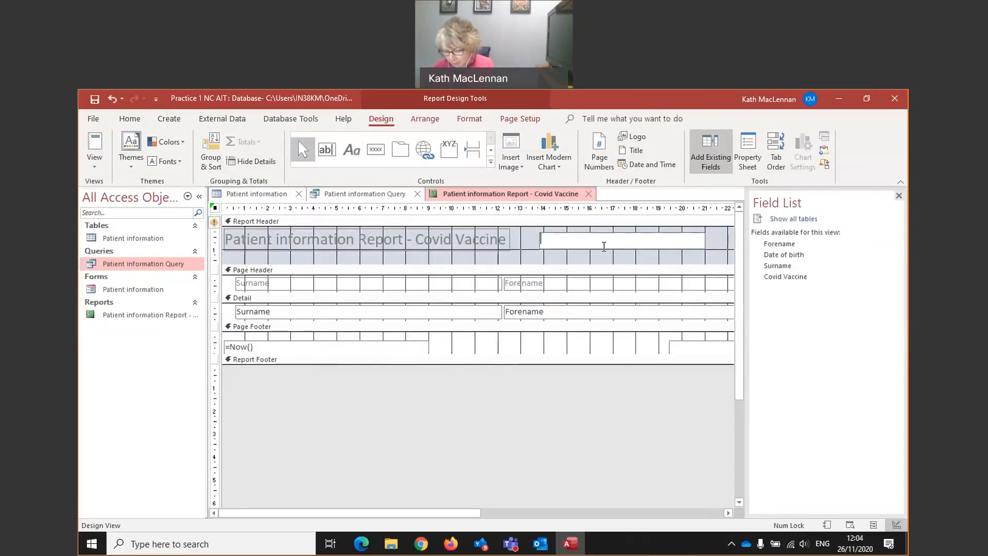
text(Kath MacLennan)
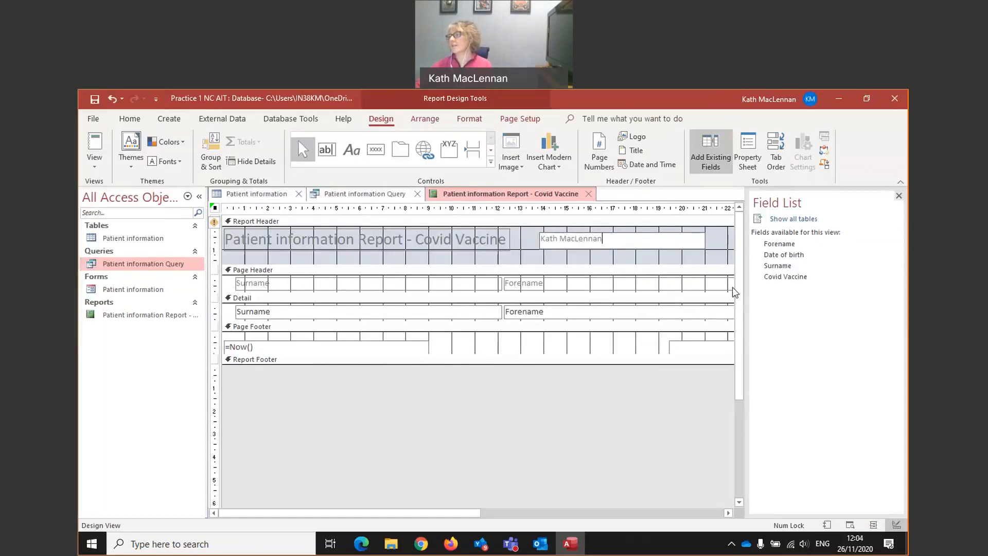
drag(416, 511, 610, 514)
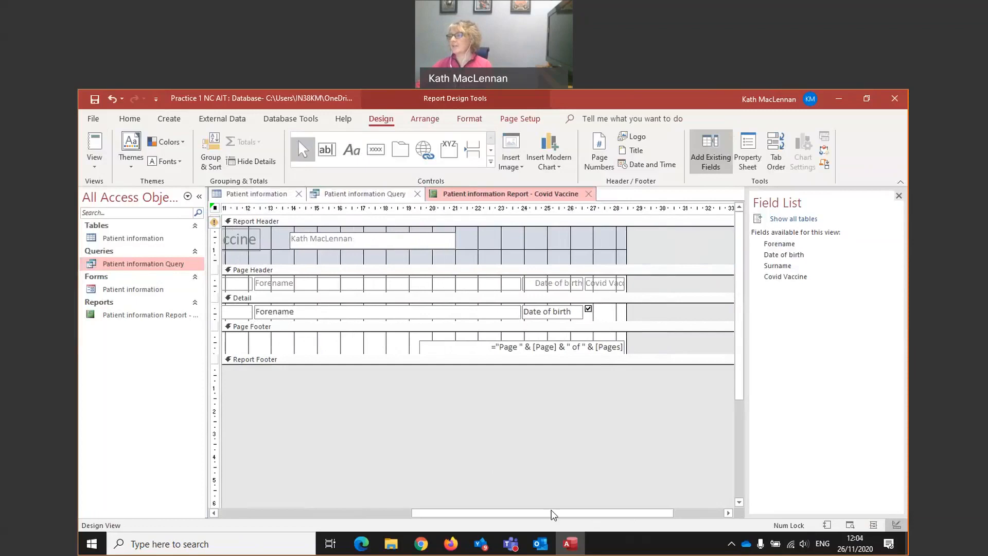
drag(552, 517, 344, 522)
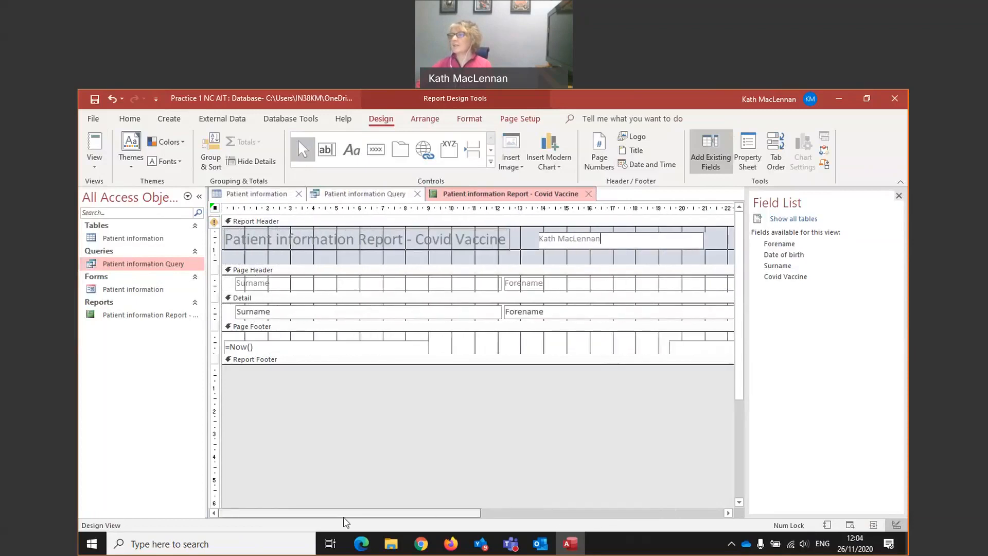
- In the Page Header, narrow the Surname heading to about 8 cm, shift Forename left to about 10.6 cm and shorten it to about 9.3 cm
click(368, 287)
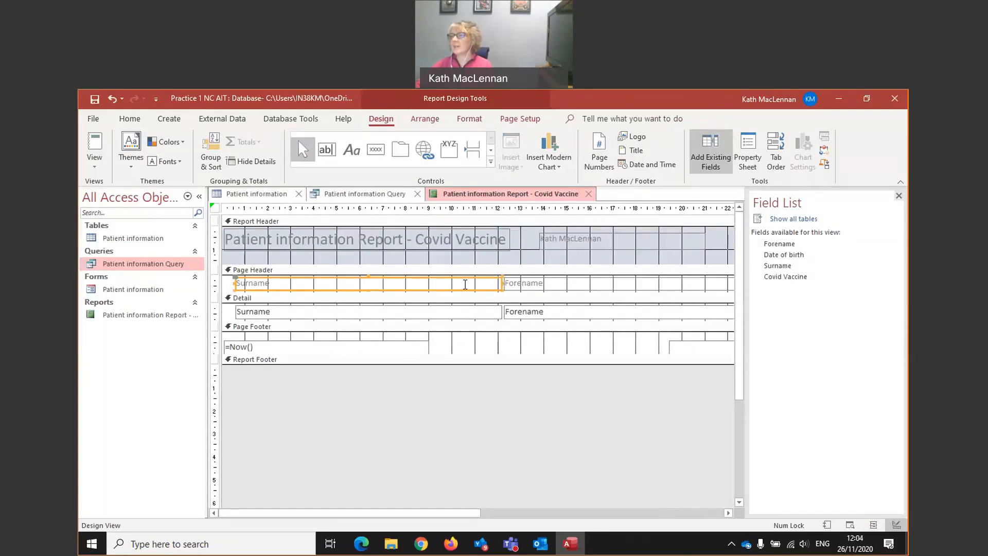
drag(502, 284, 466, 284)
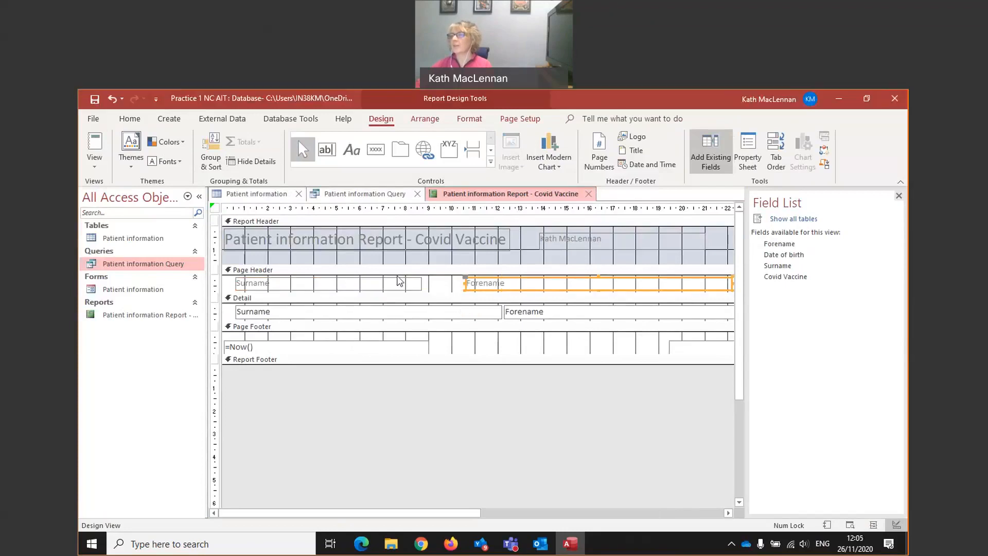
click(502, 283)
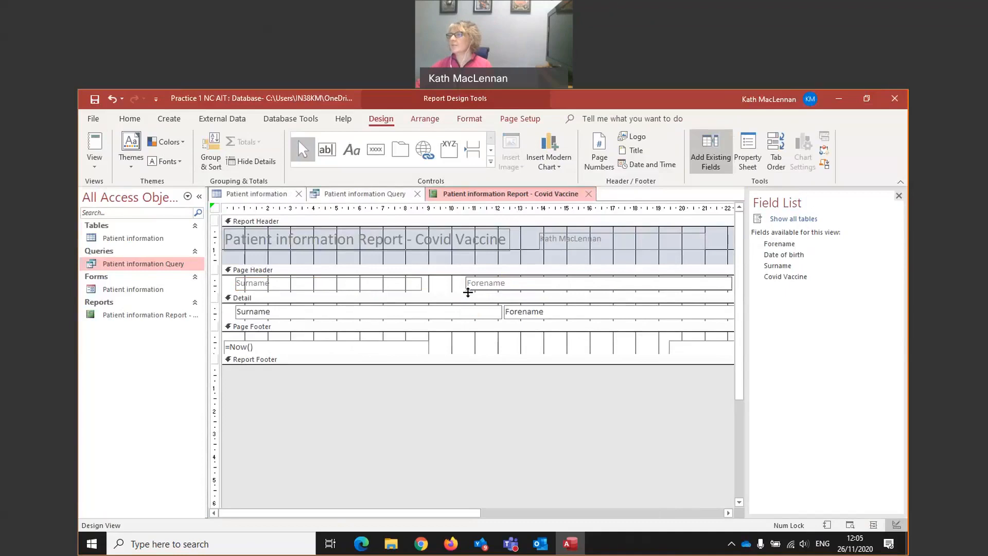
click(499, 287)
click(499, 288)
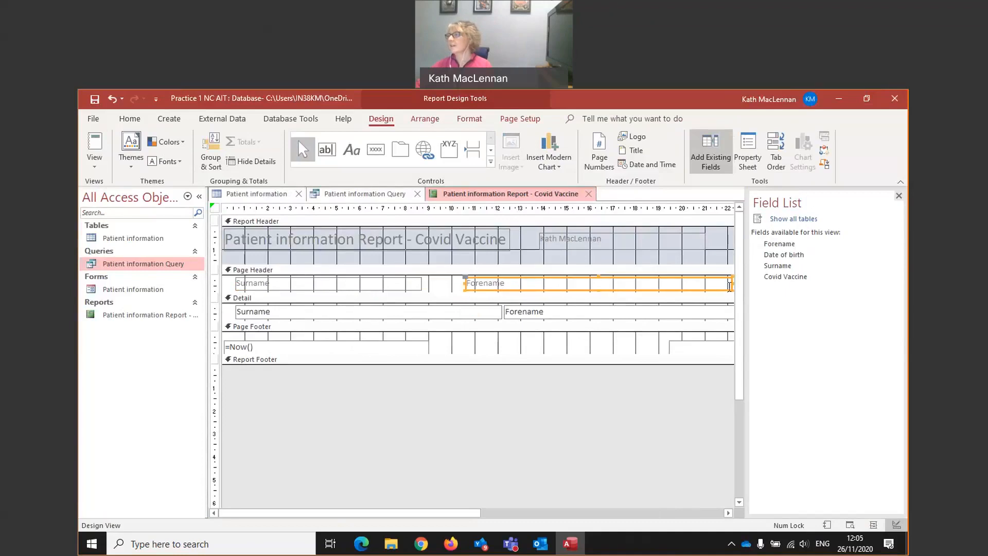
drag(730, 286, 681, 284)
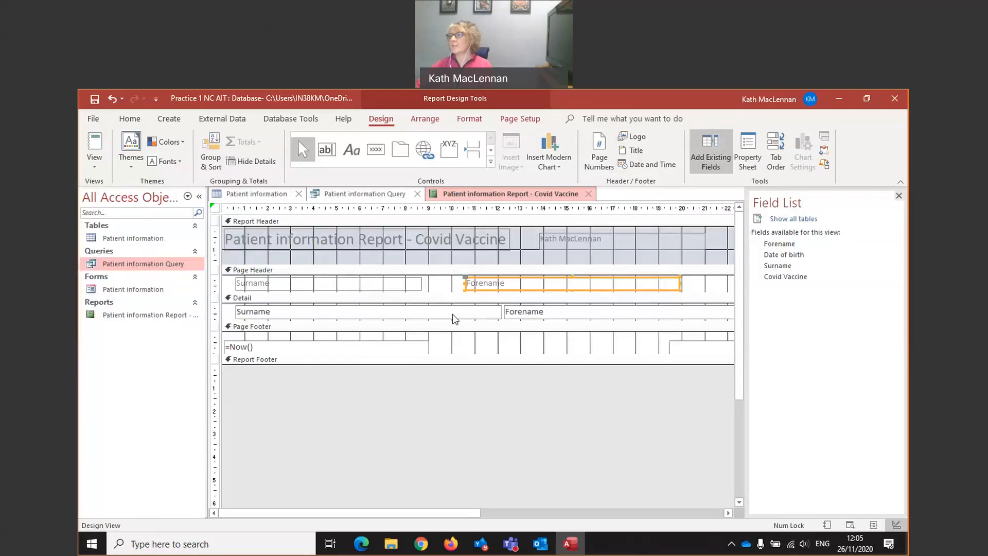
- In the Detail section, narrow the Surname and Forename fields and shift Forename left to line up with the Page Header headings
click(424, 315)
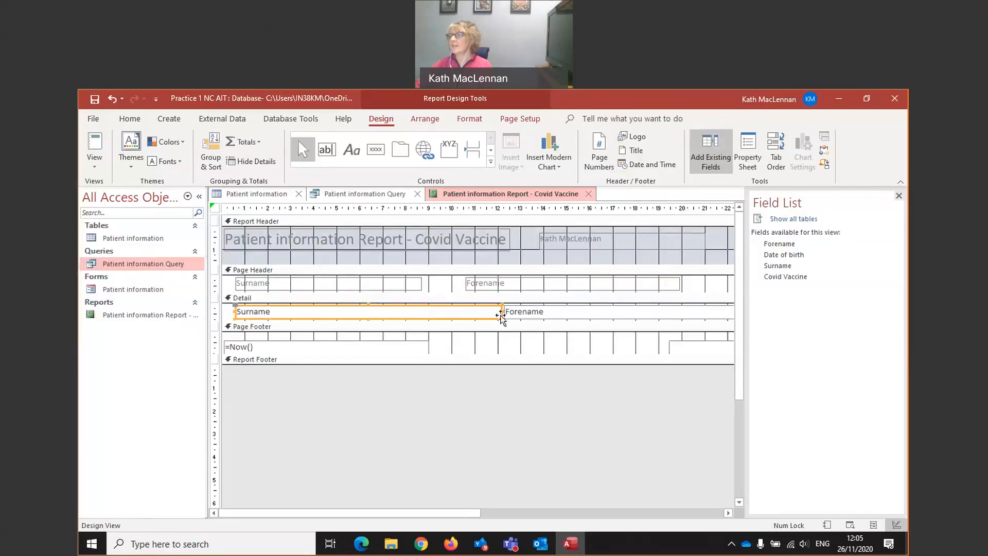
drag(501, 315, 422, 313)
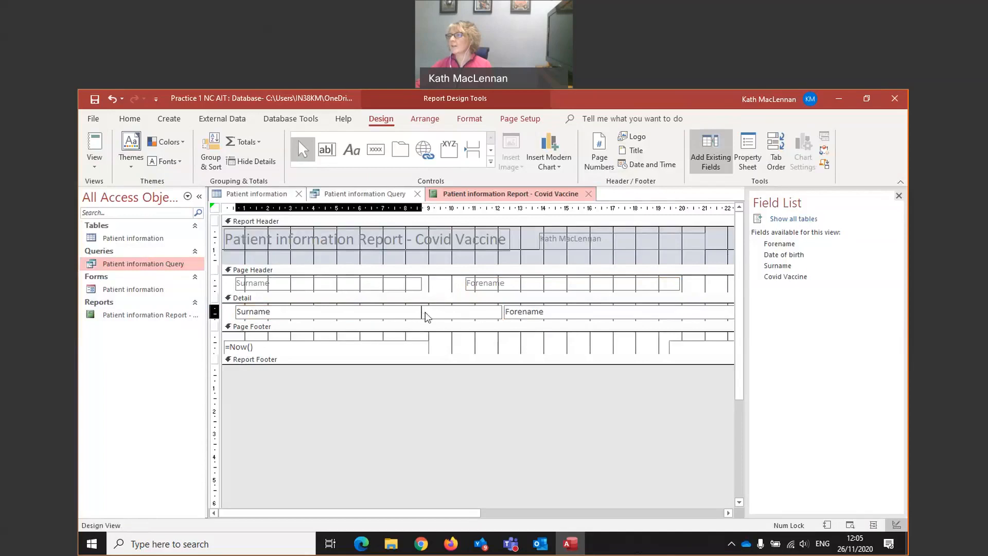
click(554, 312)
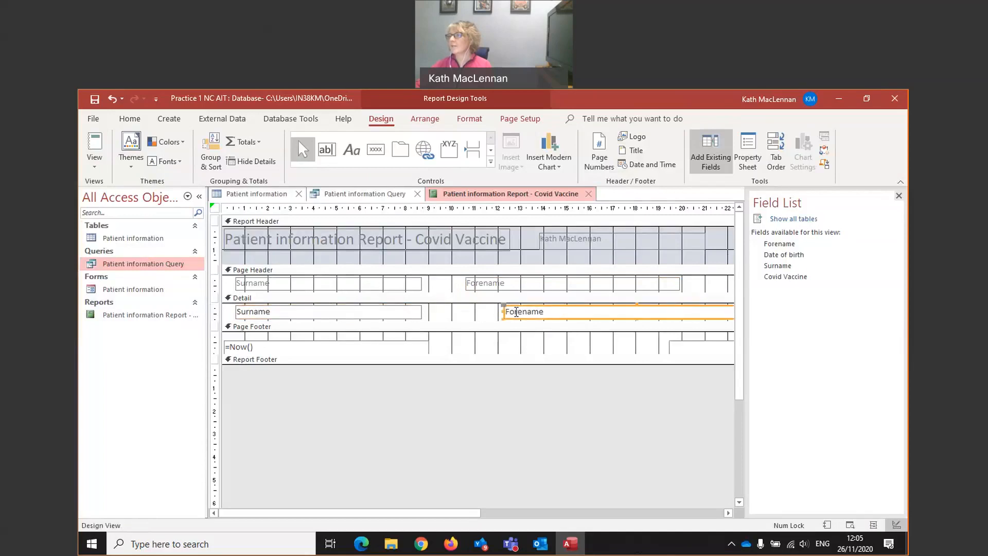
drag(503, 307, 467, 308)
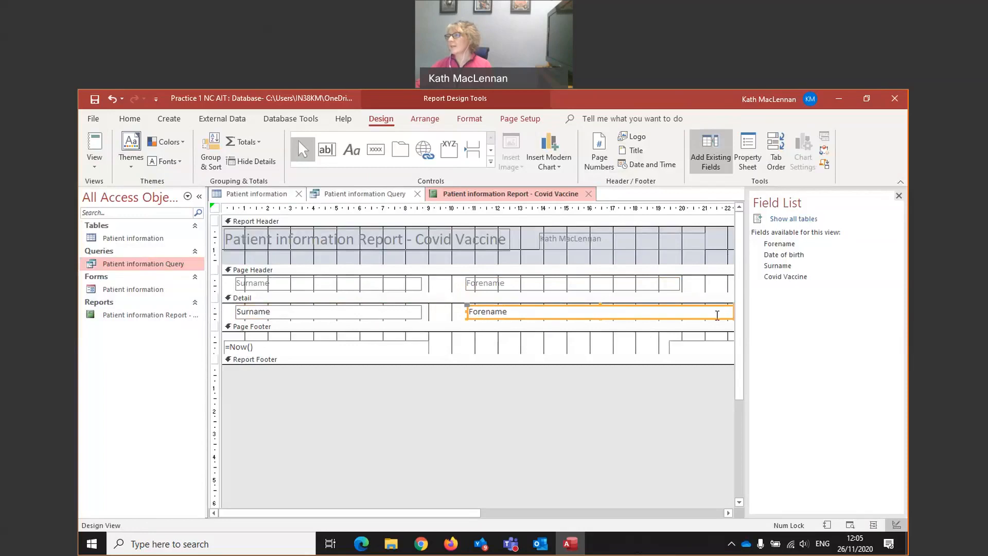
drag(469, 512, 494, 523)
drag(705, 312, 651, 311)
- Move the Date of birth heading and its Detail field left to start at about 21.7 cm
drag(442, 513, 569, 518)
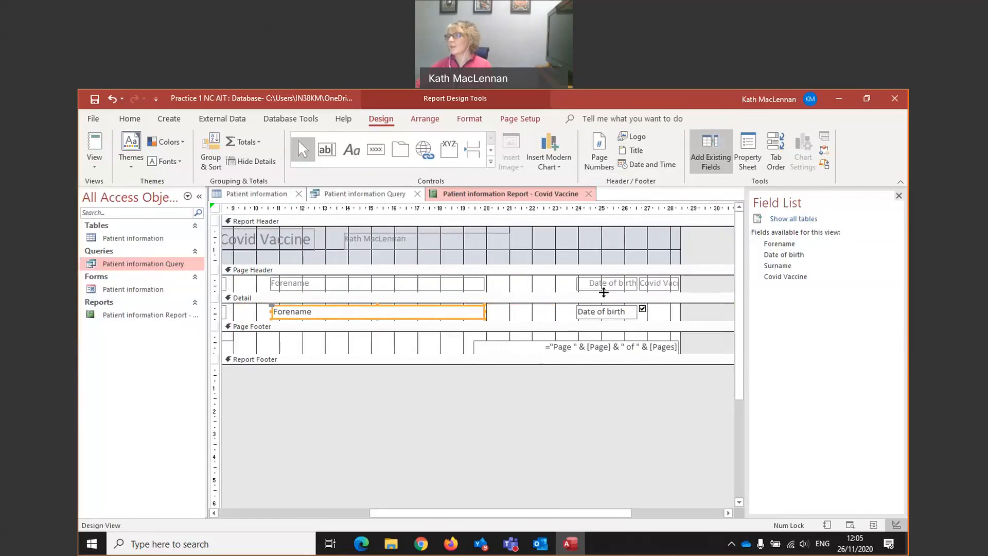
drag(600, 291, 547, 278)
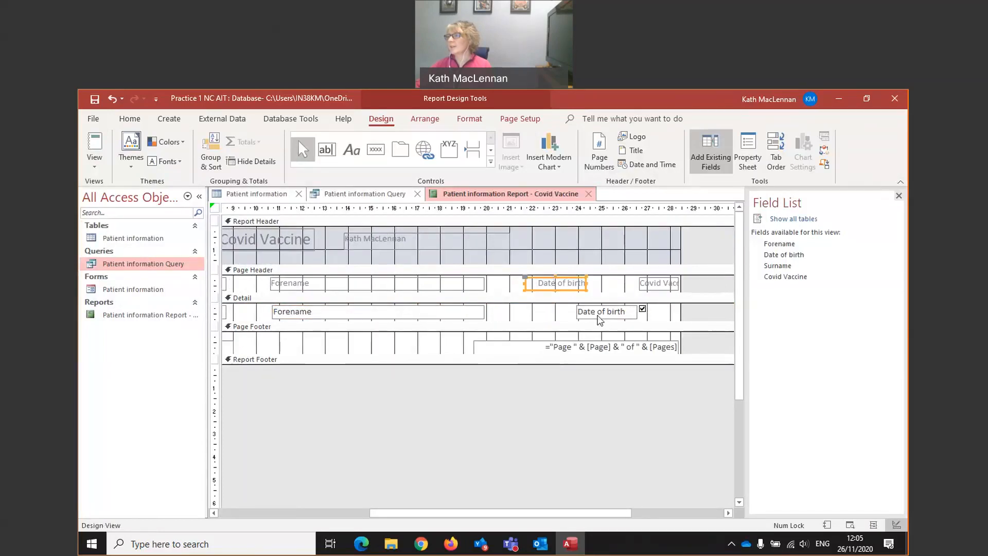
drag(597, 315, 551, 307)
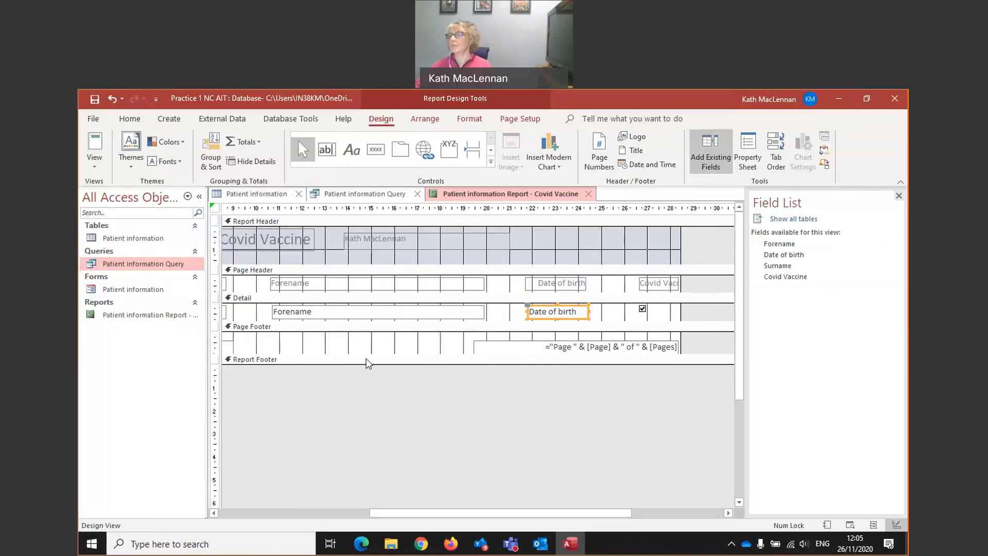
- Move the Covid Vaccine heading and its Detail check box left to about 26 cm, spacing them from Date of birth
click(651, 288)
drag(651, 277, 627, 281)
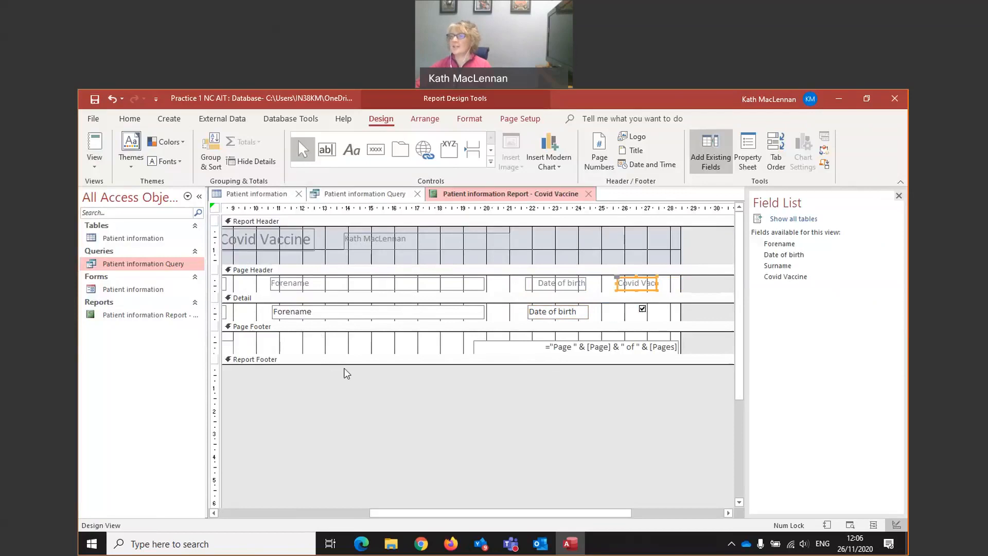
click(643, 310)
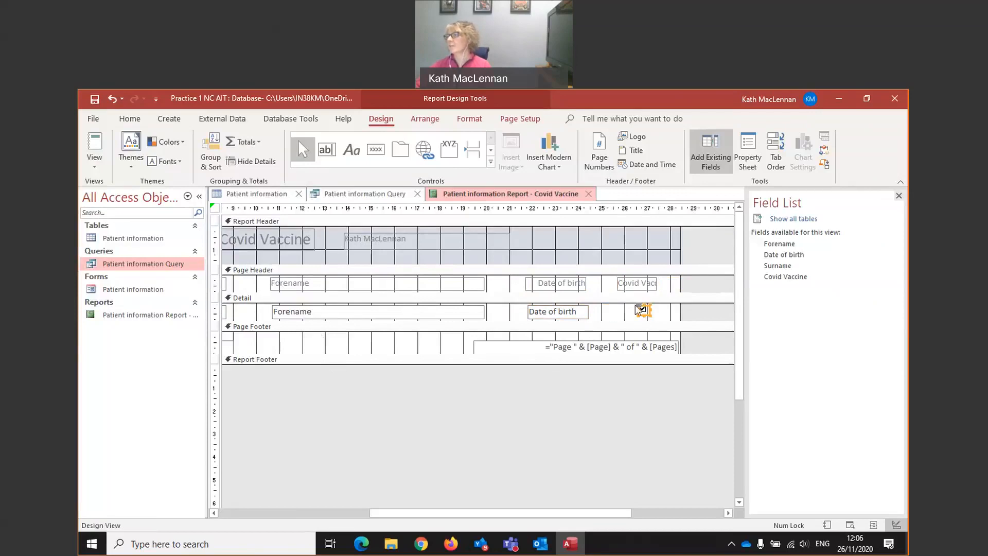
click(640, 307)
drag(640, 305, 621, 304)
click(653, 315)
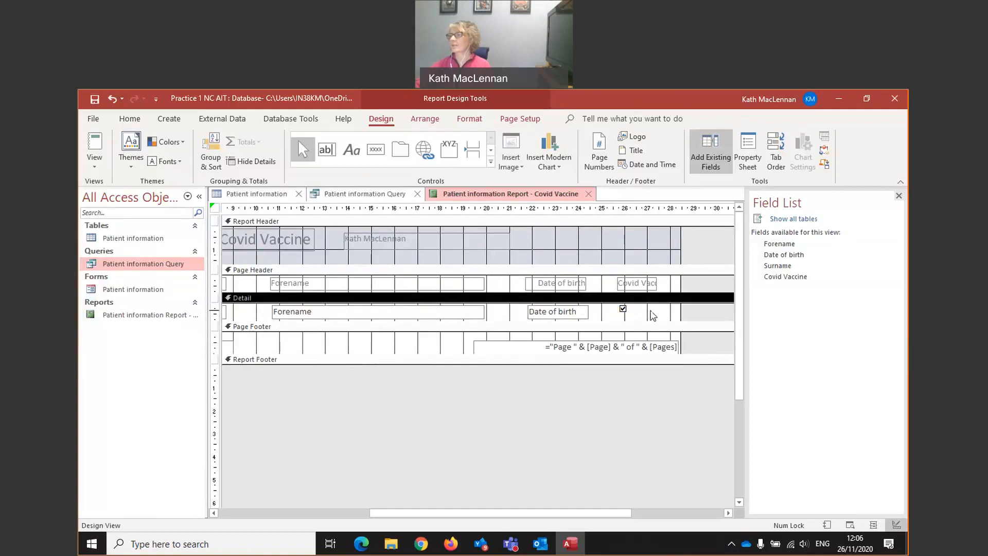
- View the adjusted report in Print Preview
drag(486, 517, 283, 509)
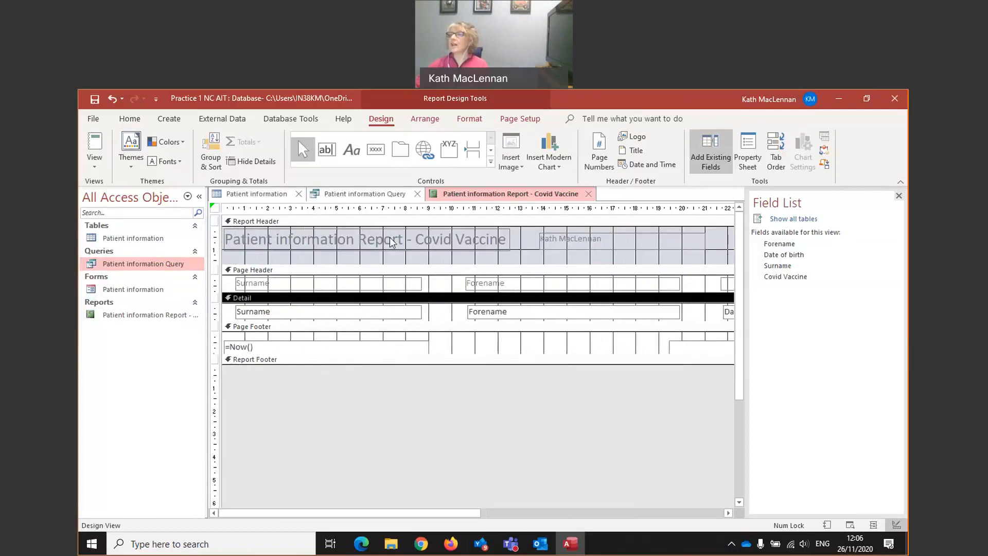
click(87, 169)
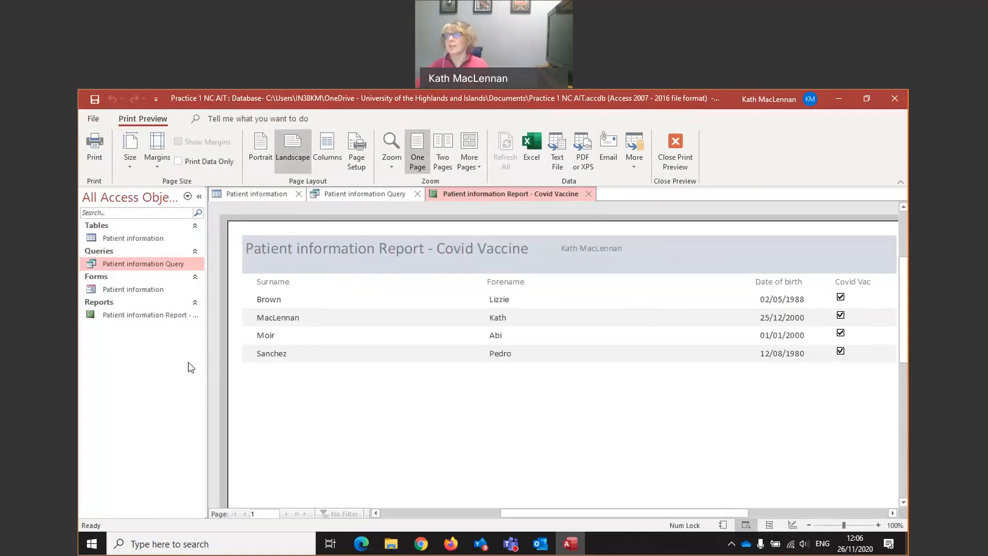
- In the Patient information table, with the report and query closed, tick Covid Vaccine for the third record and save the record
double_click(137, 240)
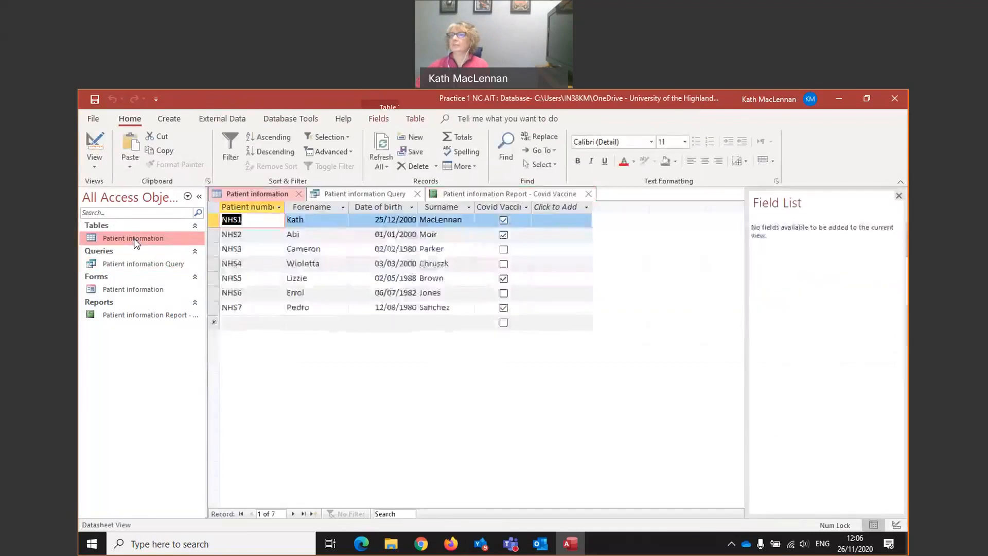
click(588, 194)
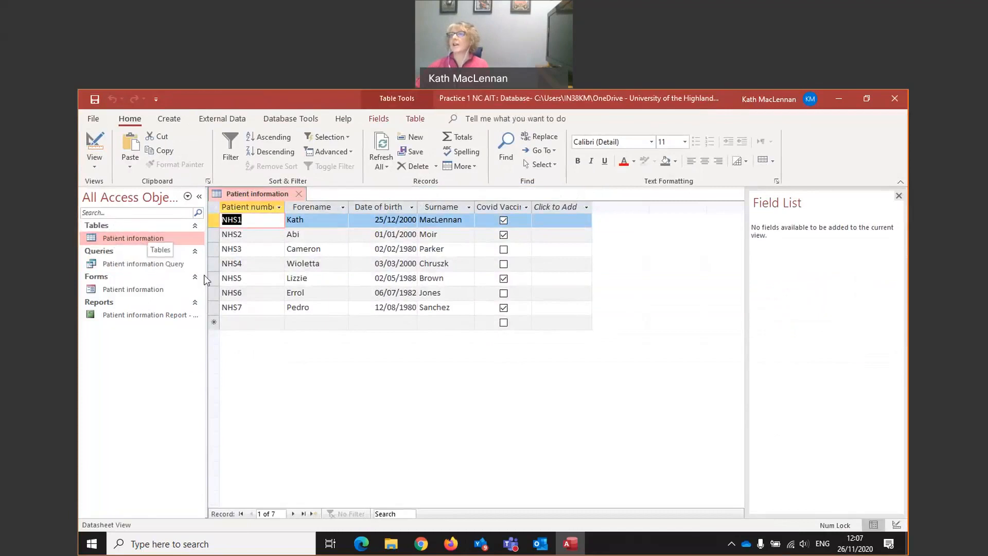
click(505, 249)
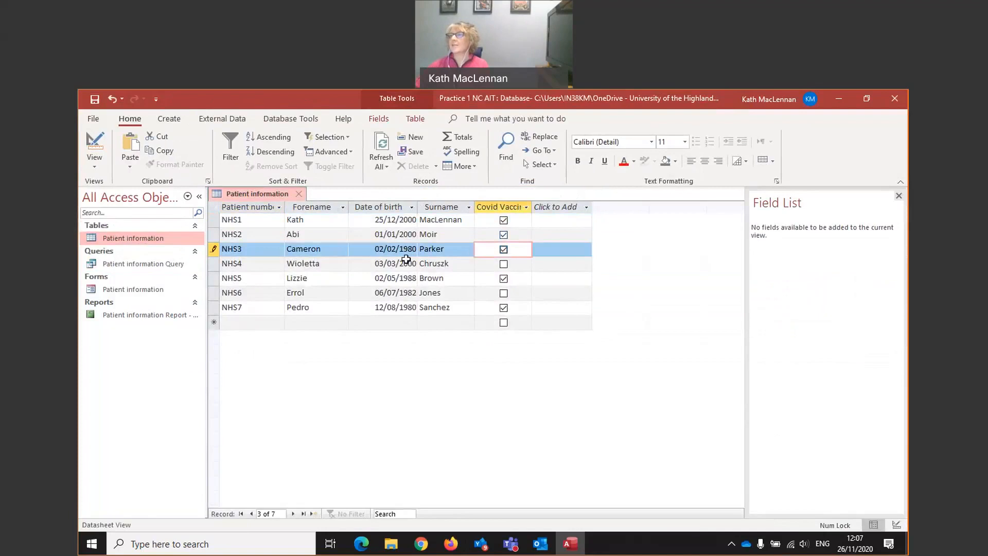
click(213, 249)
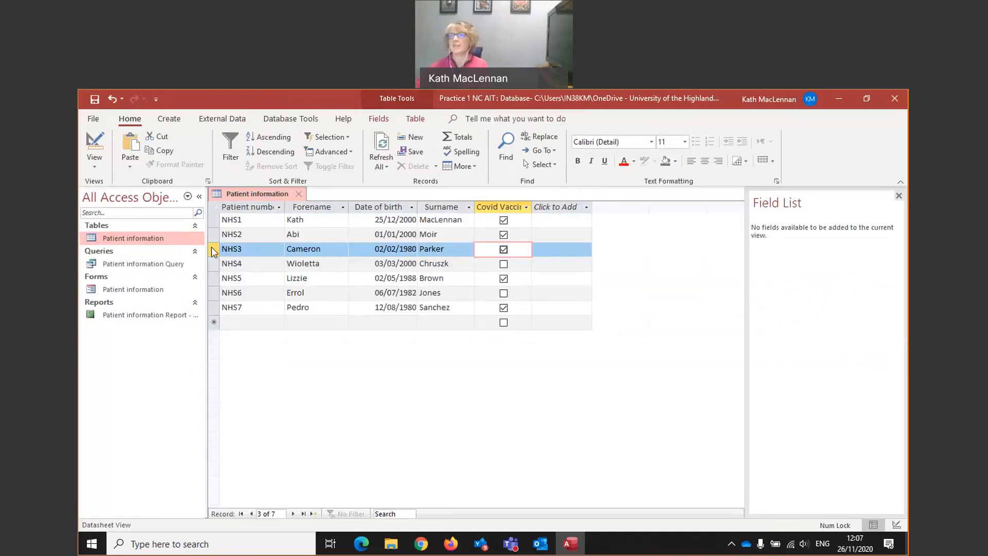
- Reopen the Patient information Query and the Covid Vaccine report to check their records against the updated table
double_click(143, 264)
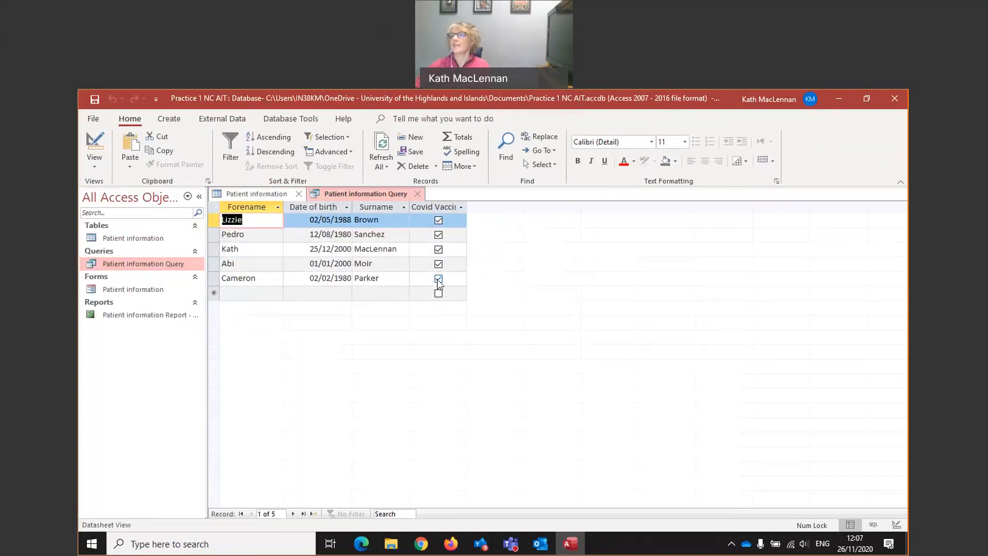
double_click(130, 317)
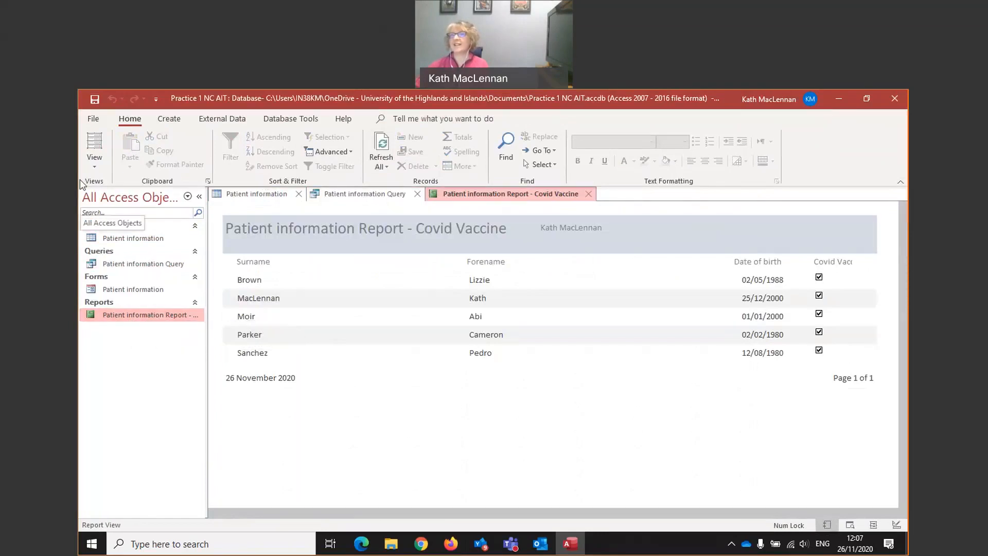
- Look at the report in Design View and return to Print Preview to review the printed page
click(94, 163)
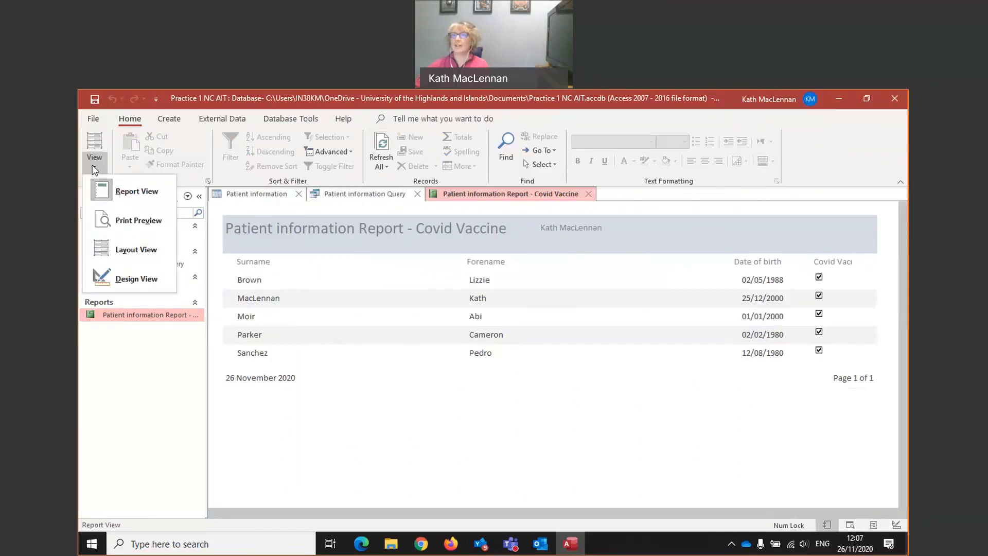
click(131, 279)
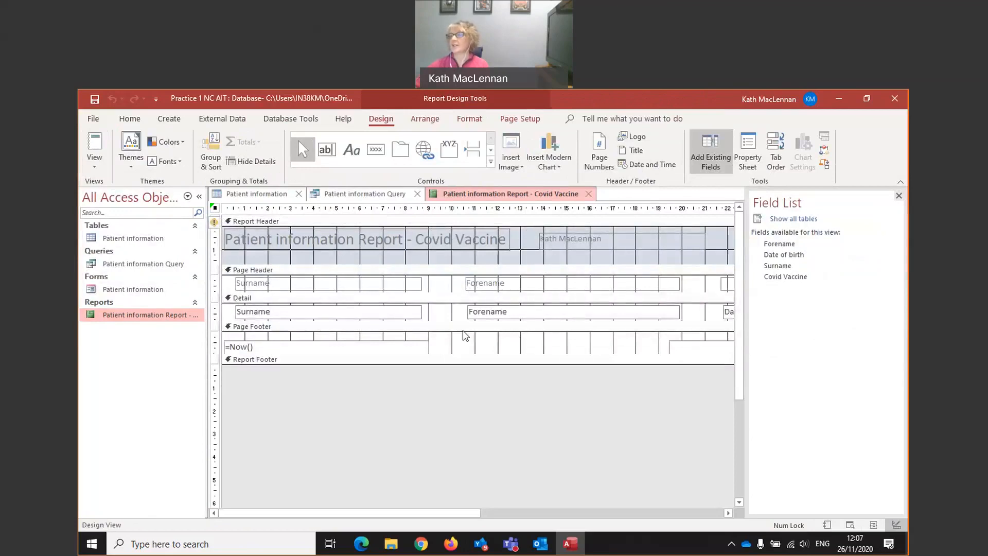
click(94, 159)
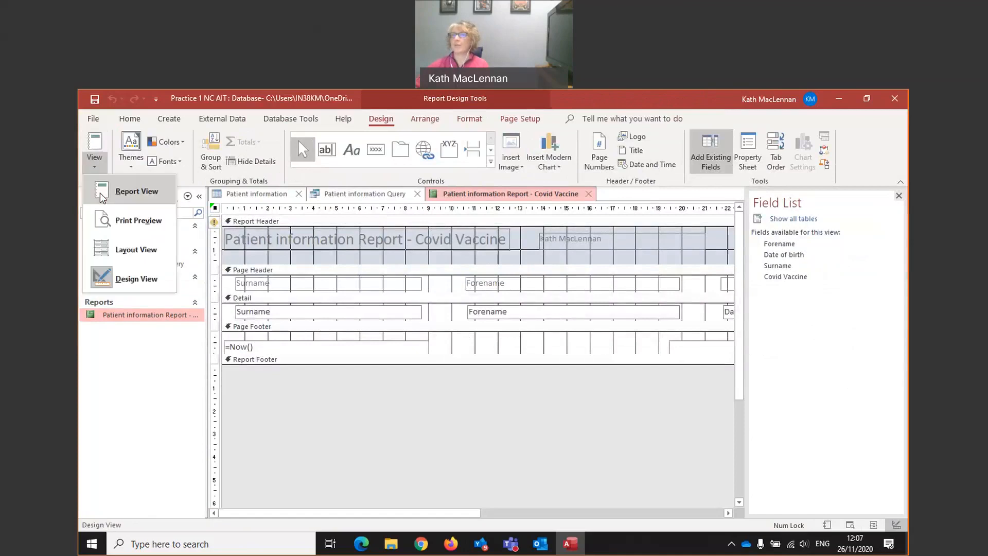
click(113, 226)
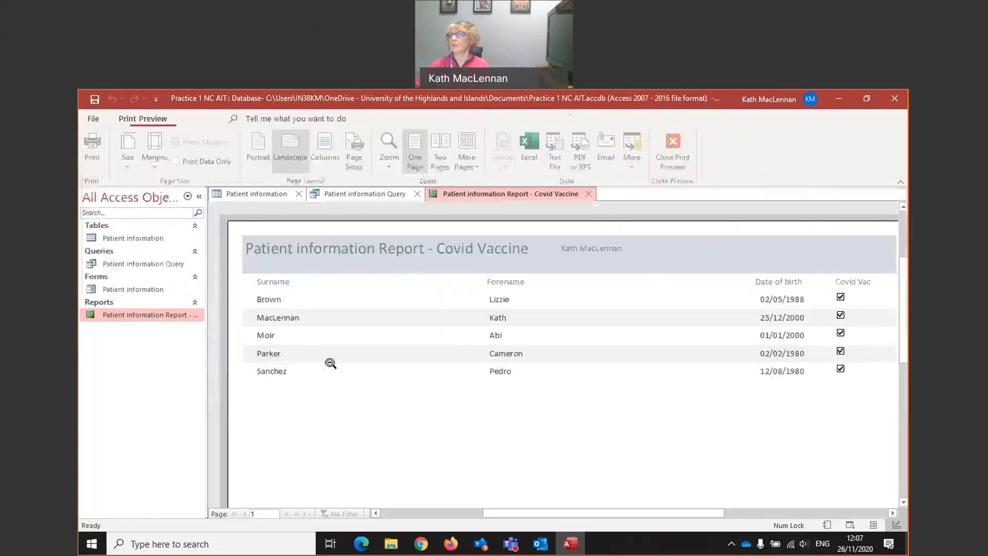